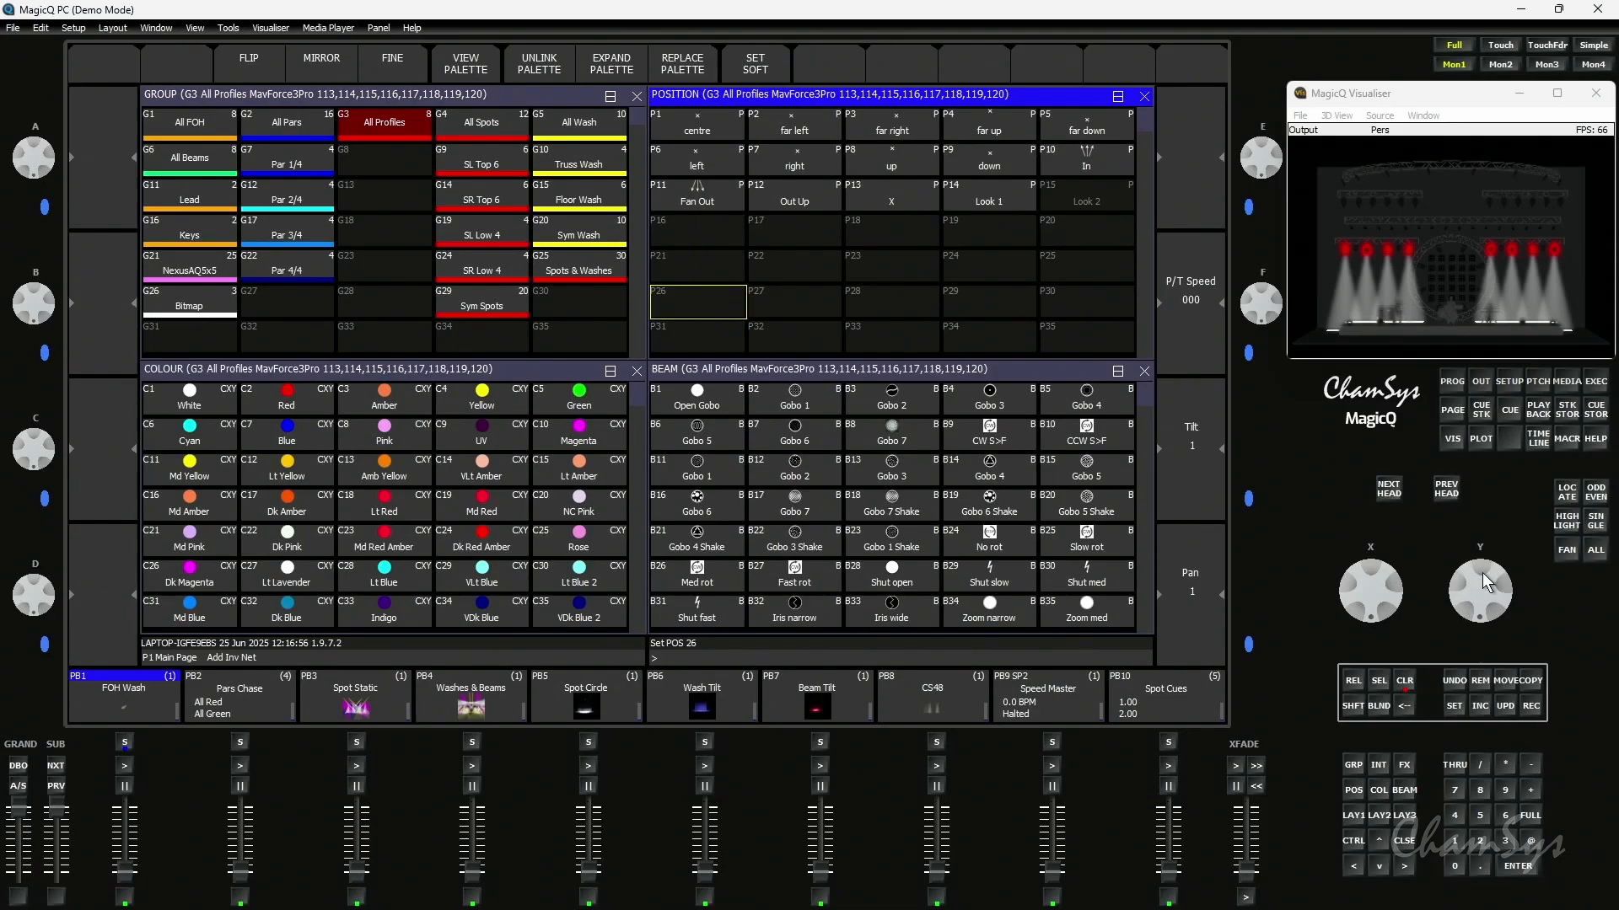
Step: Set the tilt of the All Profiles group to 54 and fan its pan slightly across the heads
left_click_drag(1482, 574, 1484, 610)
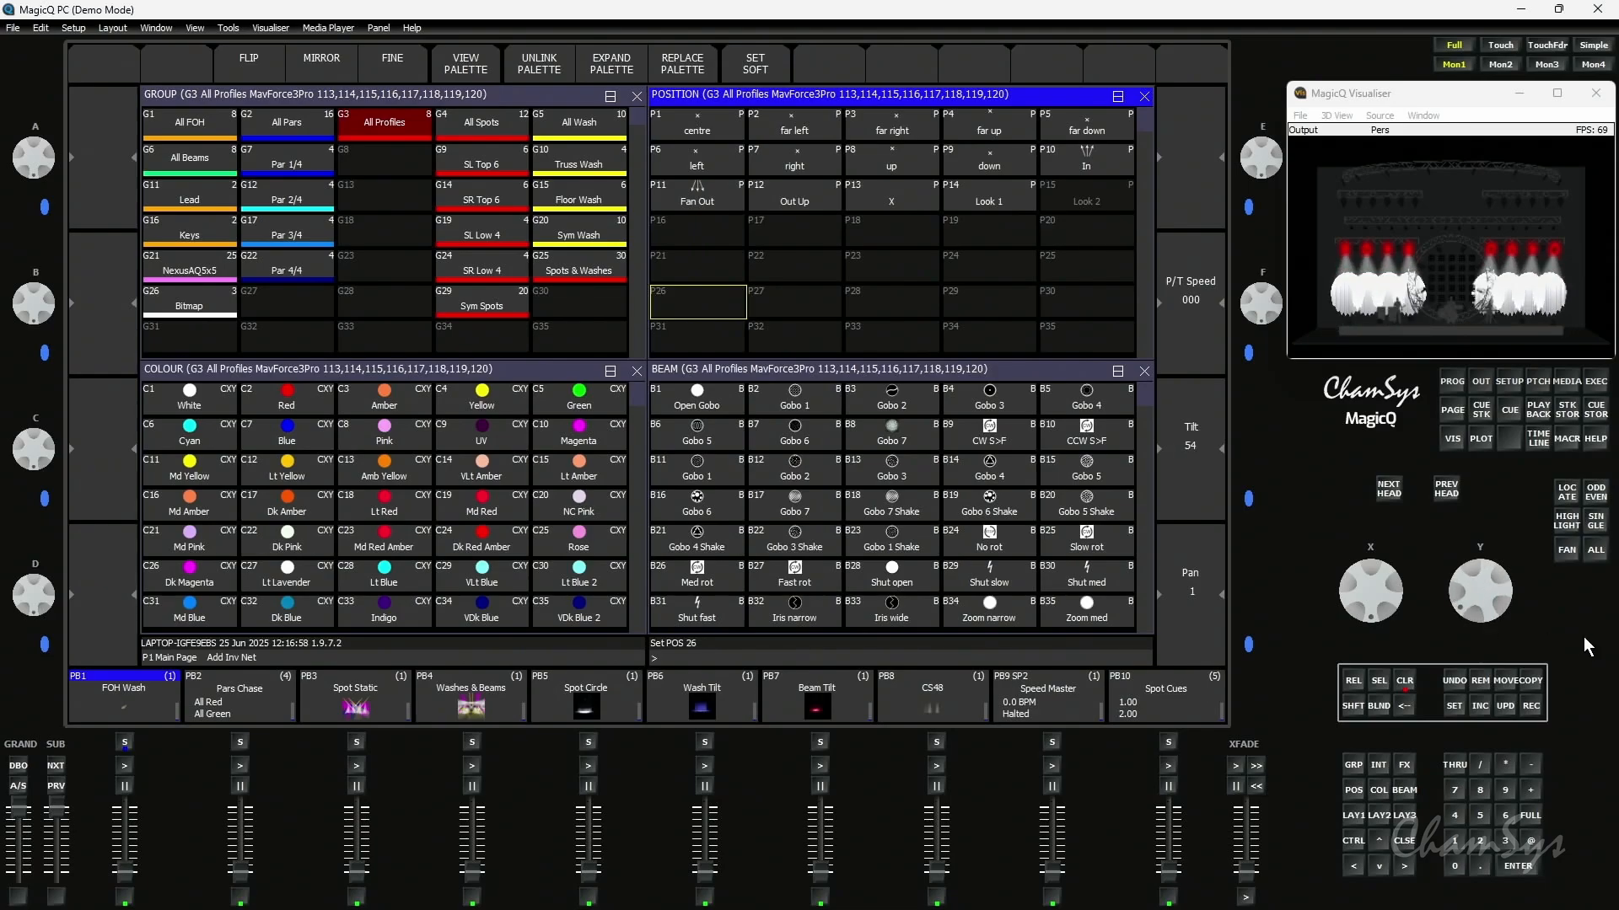
left_click(1565, 553)
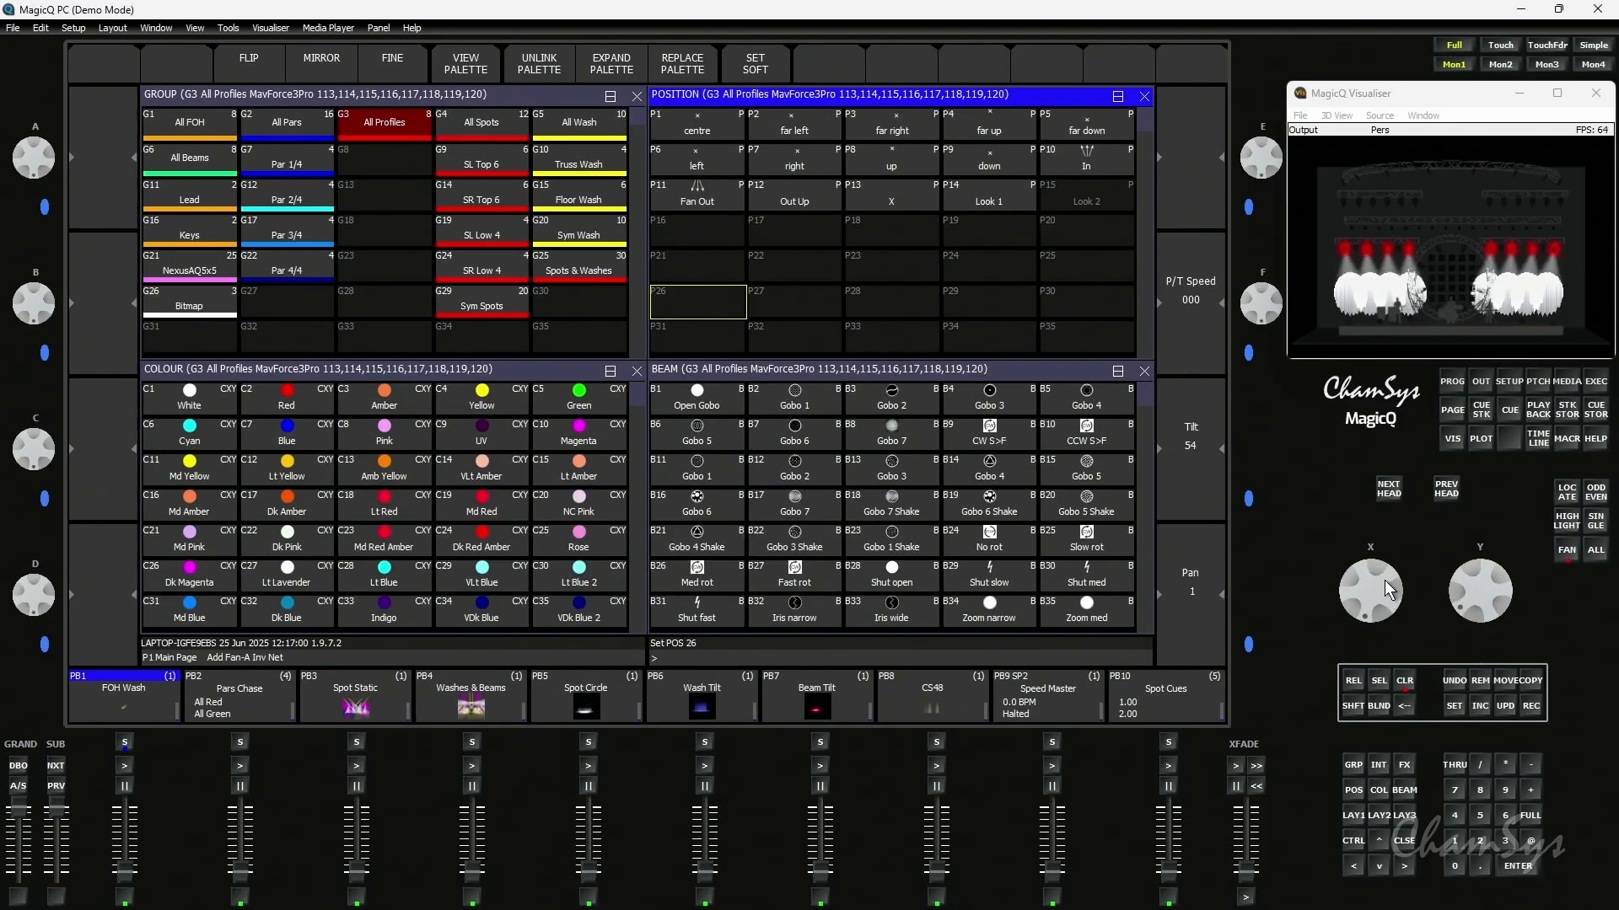
left_click(1565, 552)
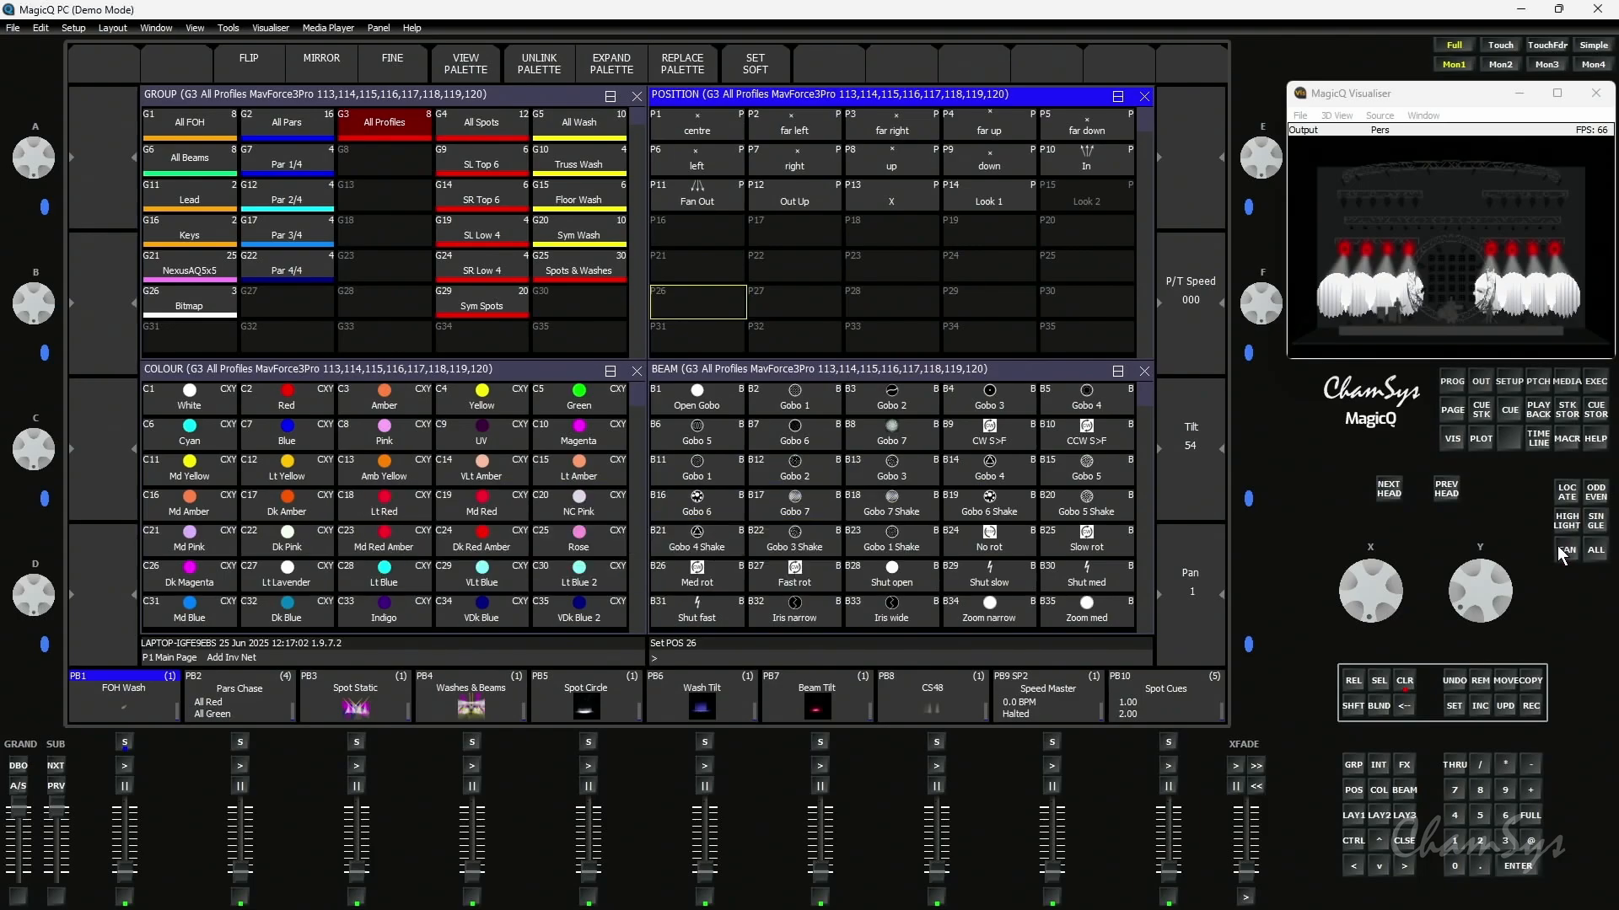
Step: Set the group's beam attributes Frame 4A to 75, Frame 4B to 120 and Frame 1B to 44
left_click(713, 372)
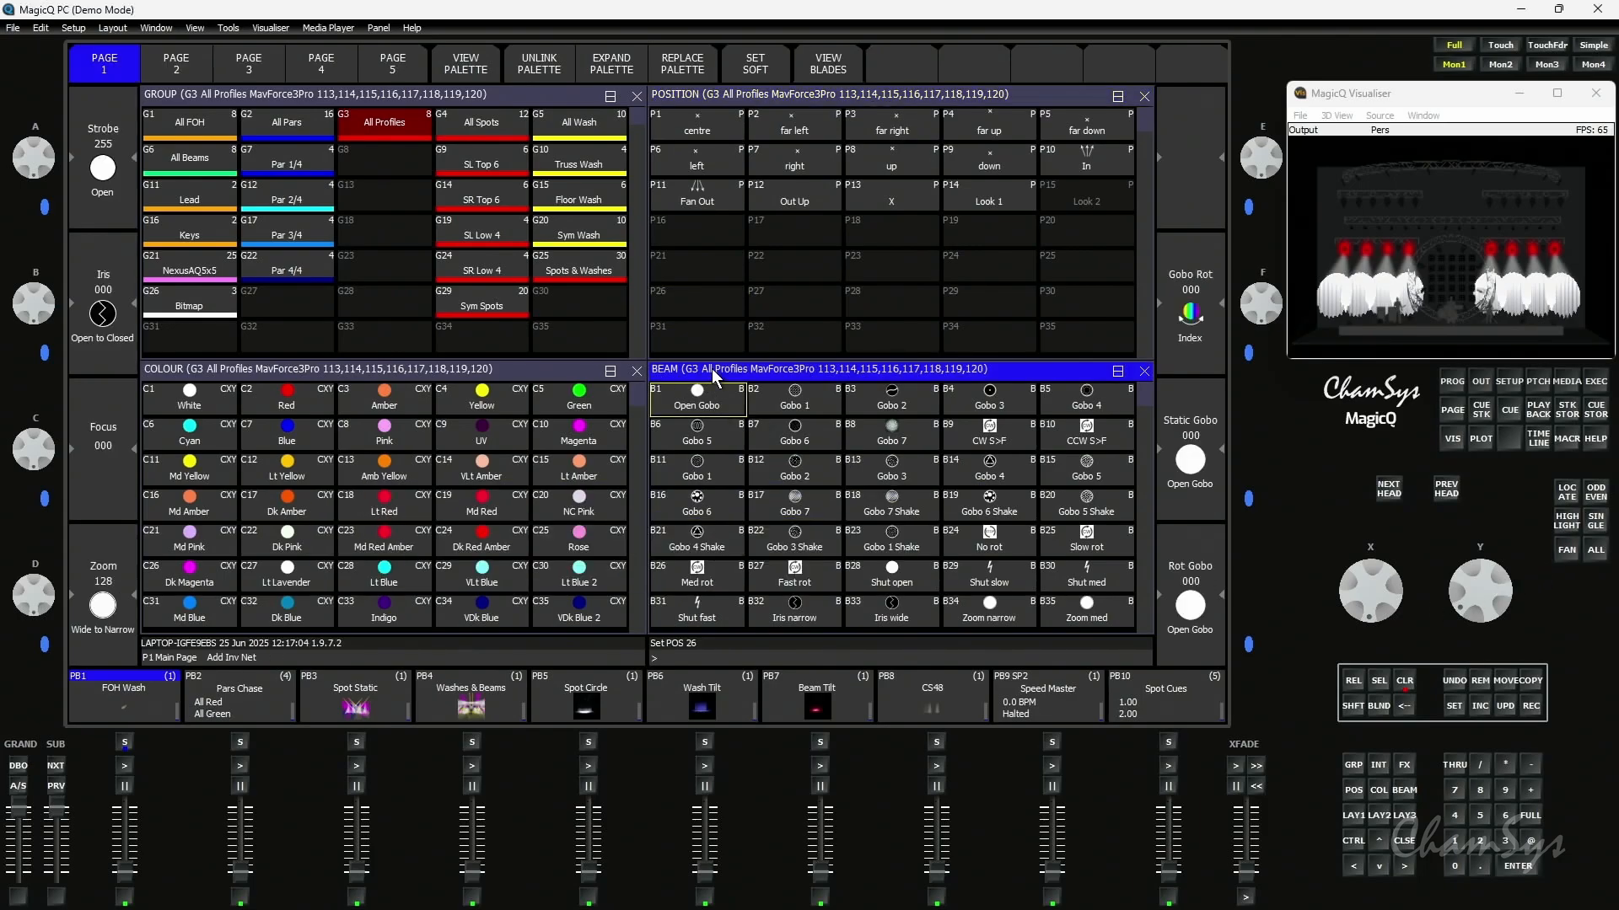
left_click(387, 59)
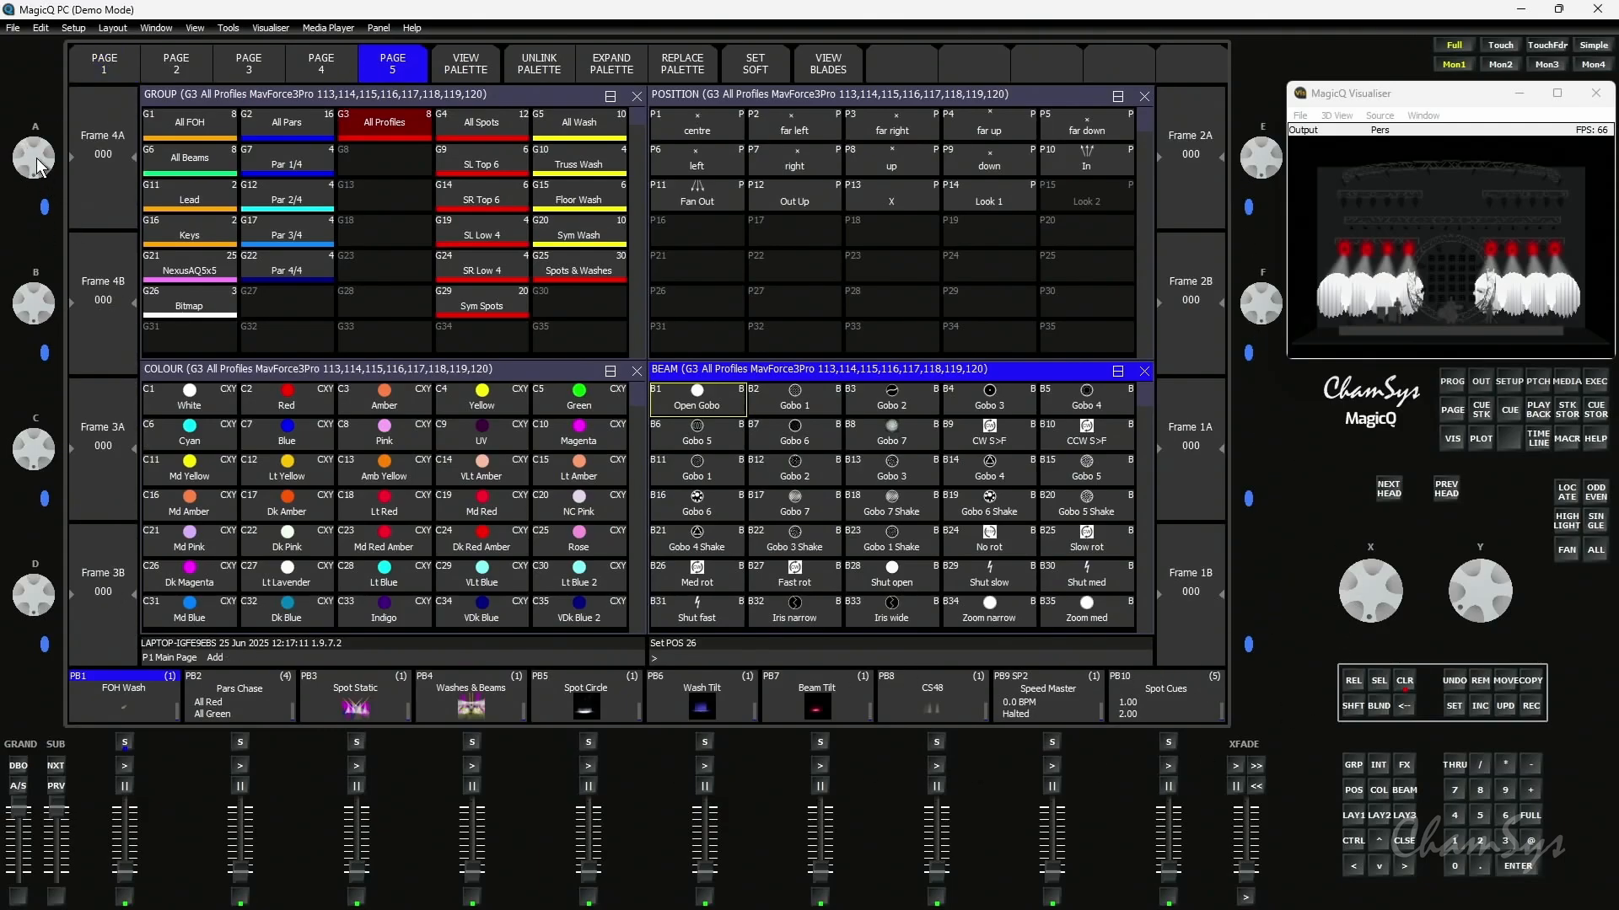
mouse_move(37, 158)
left_mouse_down()
mouse_move(39, 220)
mouse_move(37, 151)
mouse_move(38, 179)
left_mouse_up()
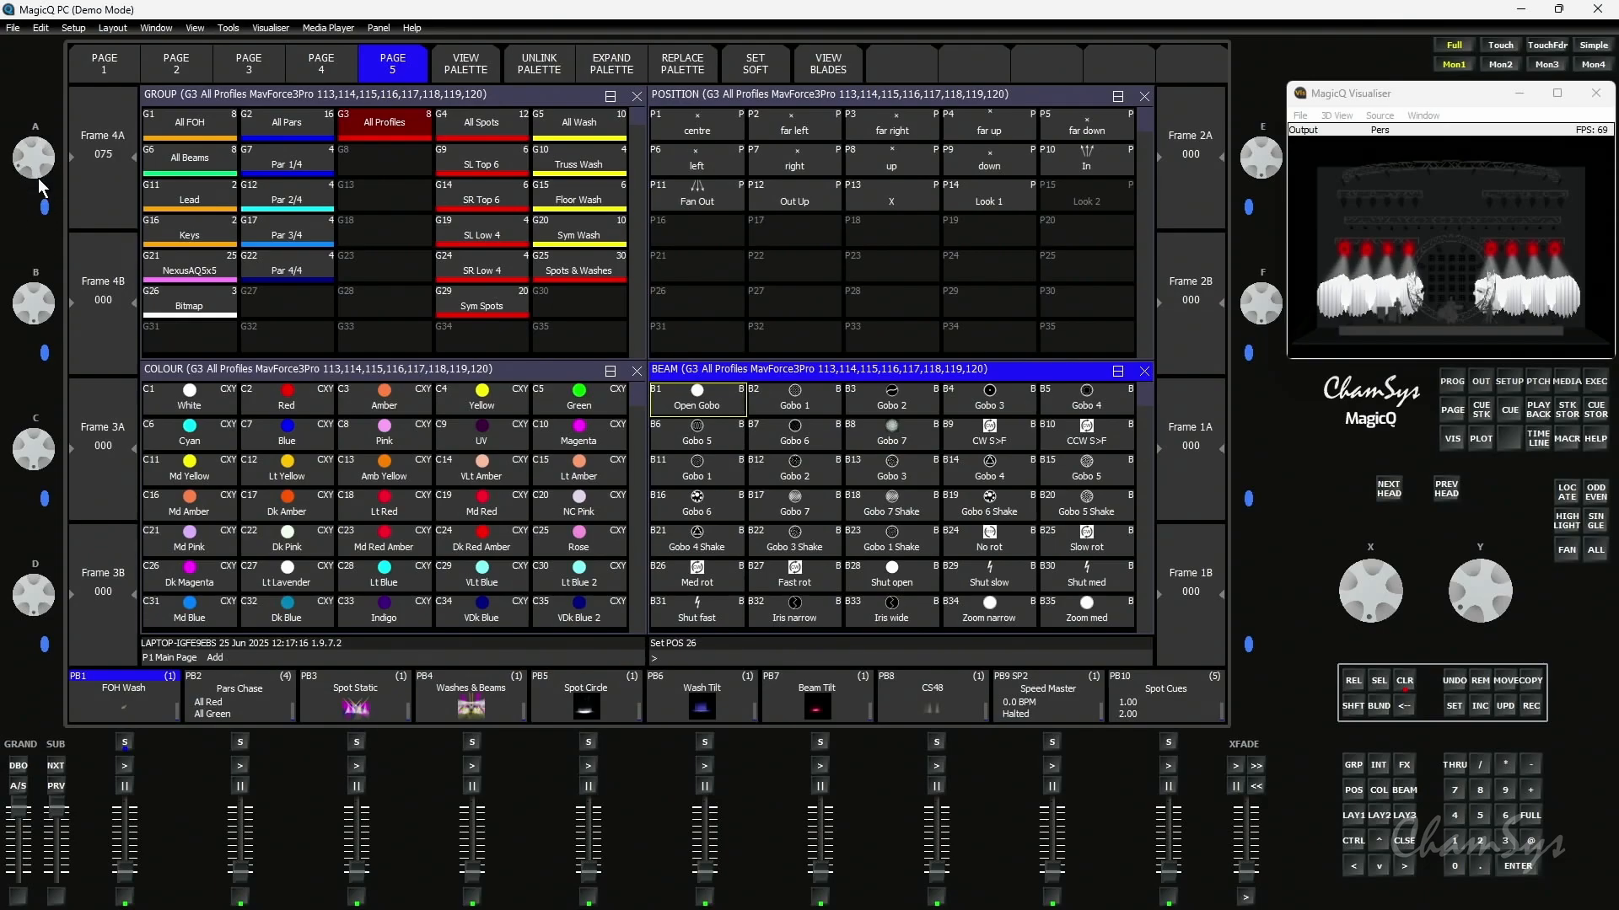
mouse_move(38, 298)
left_mouse_down()
mouse_move(48, 375)
mouse_move(38, 328)
left_mouse_up()
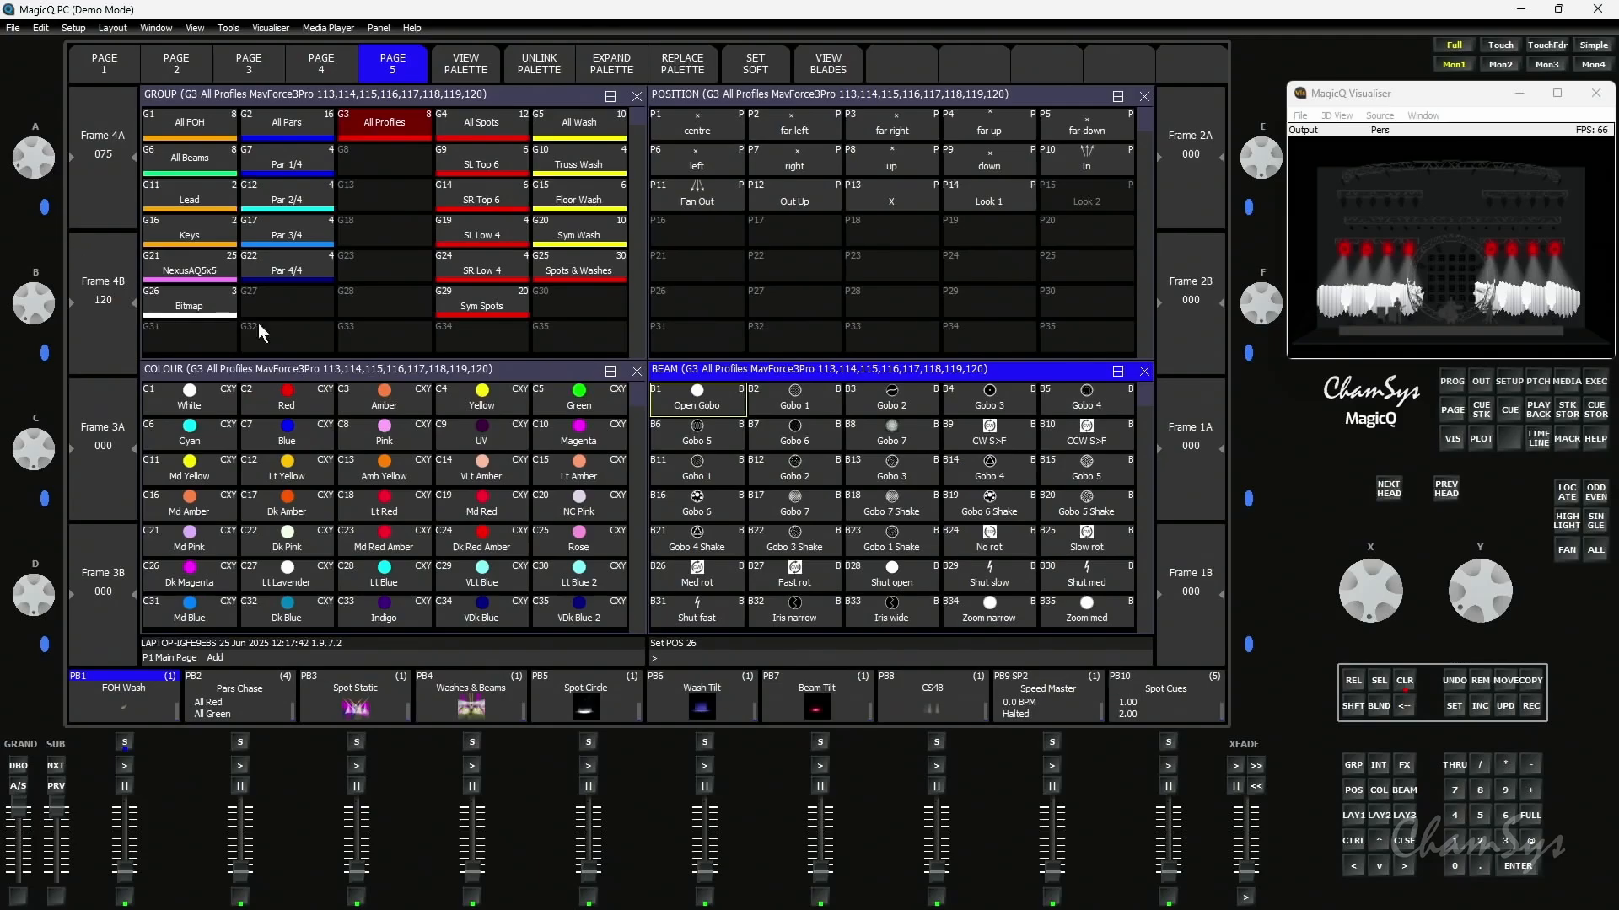
scroll(1383, 596, "up", 3)
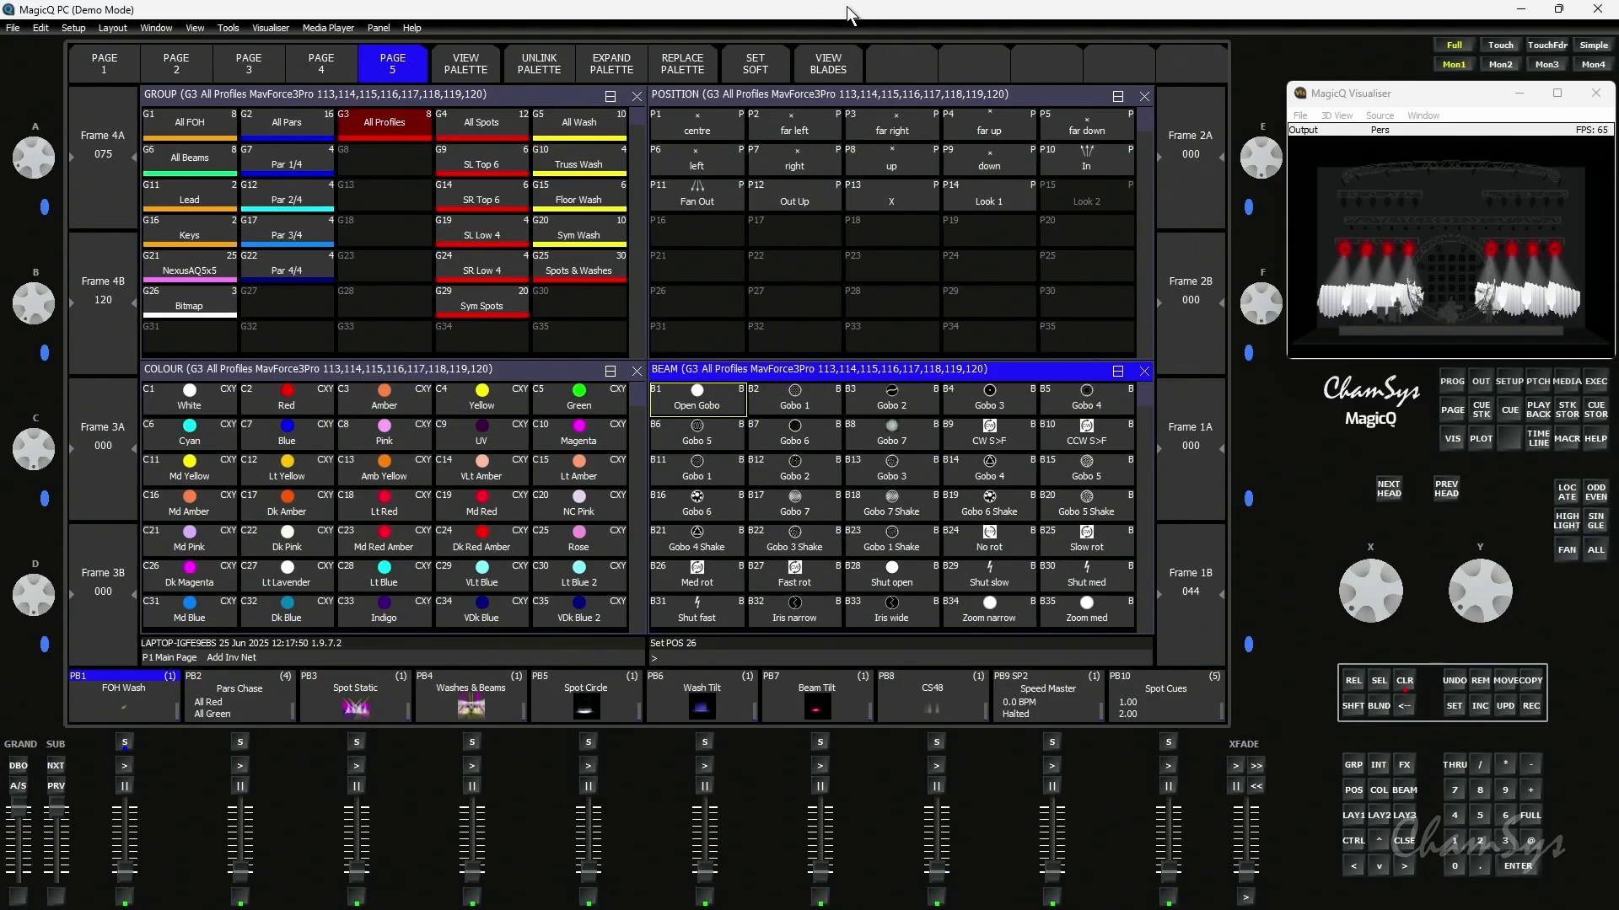
Step: Open the framing blades view and move blade 1 to about 44.7% with a rotation of about -23°
left_click(825, 67)
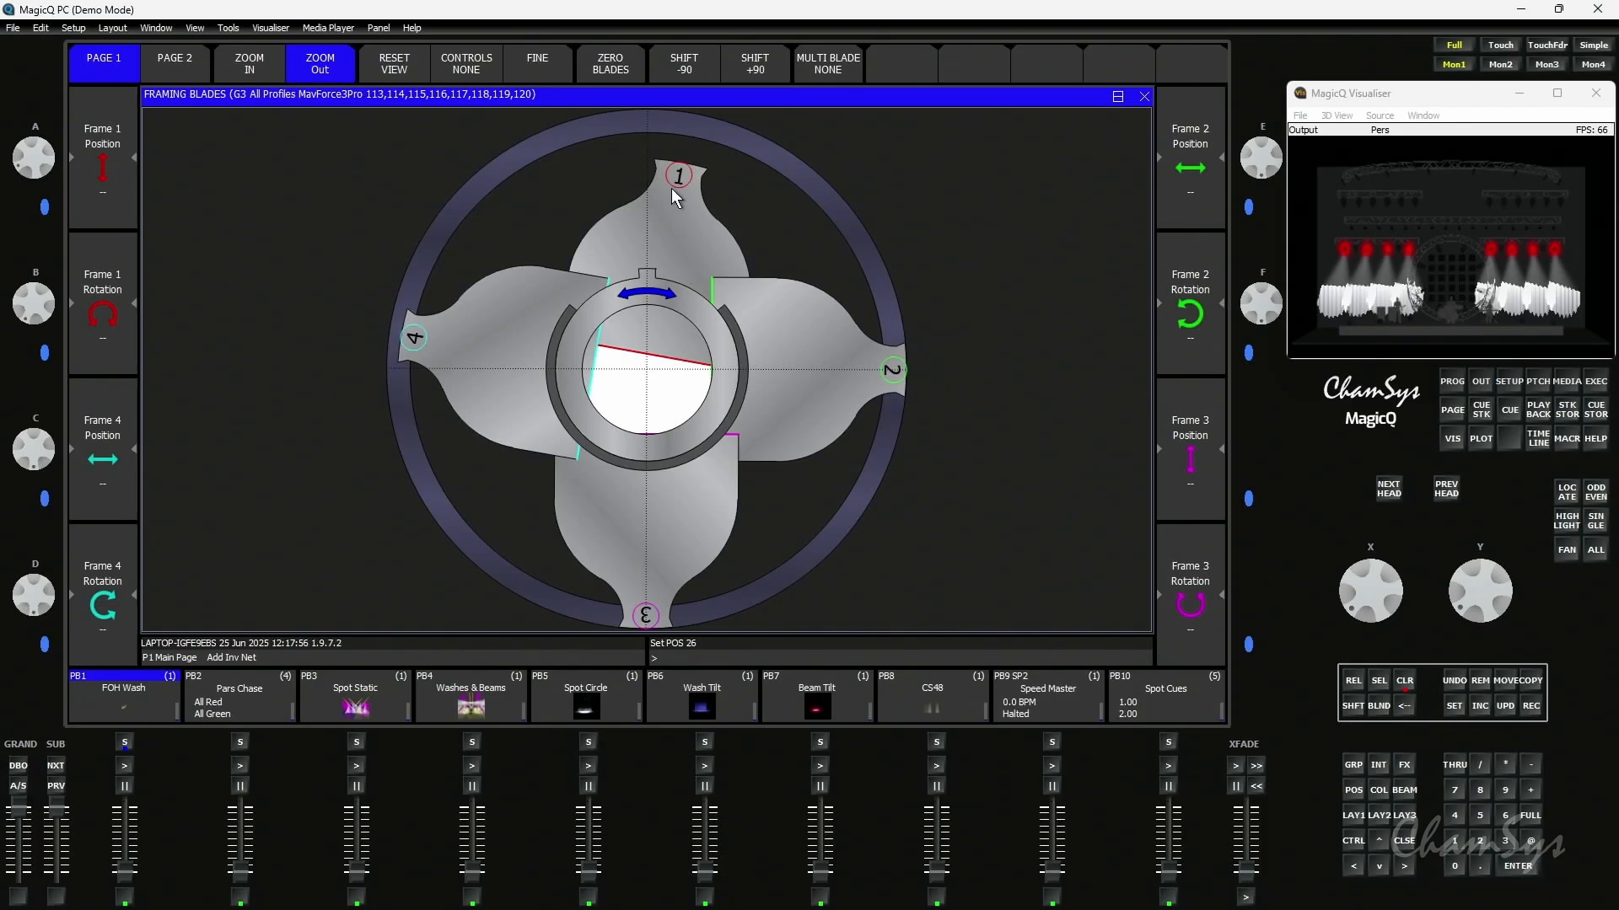
left_click_drag(671, 189, 577, 210)
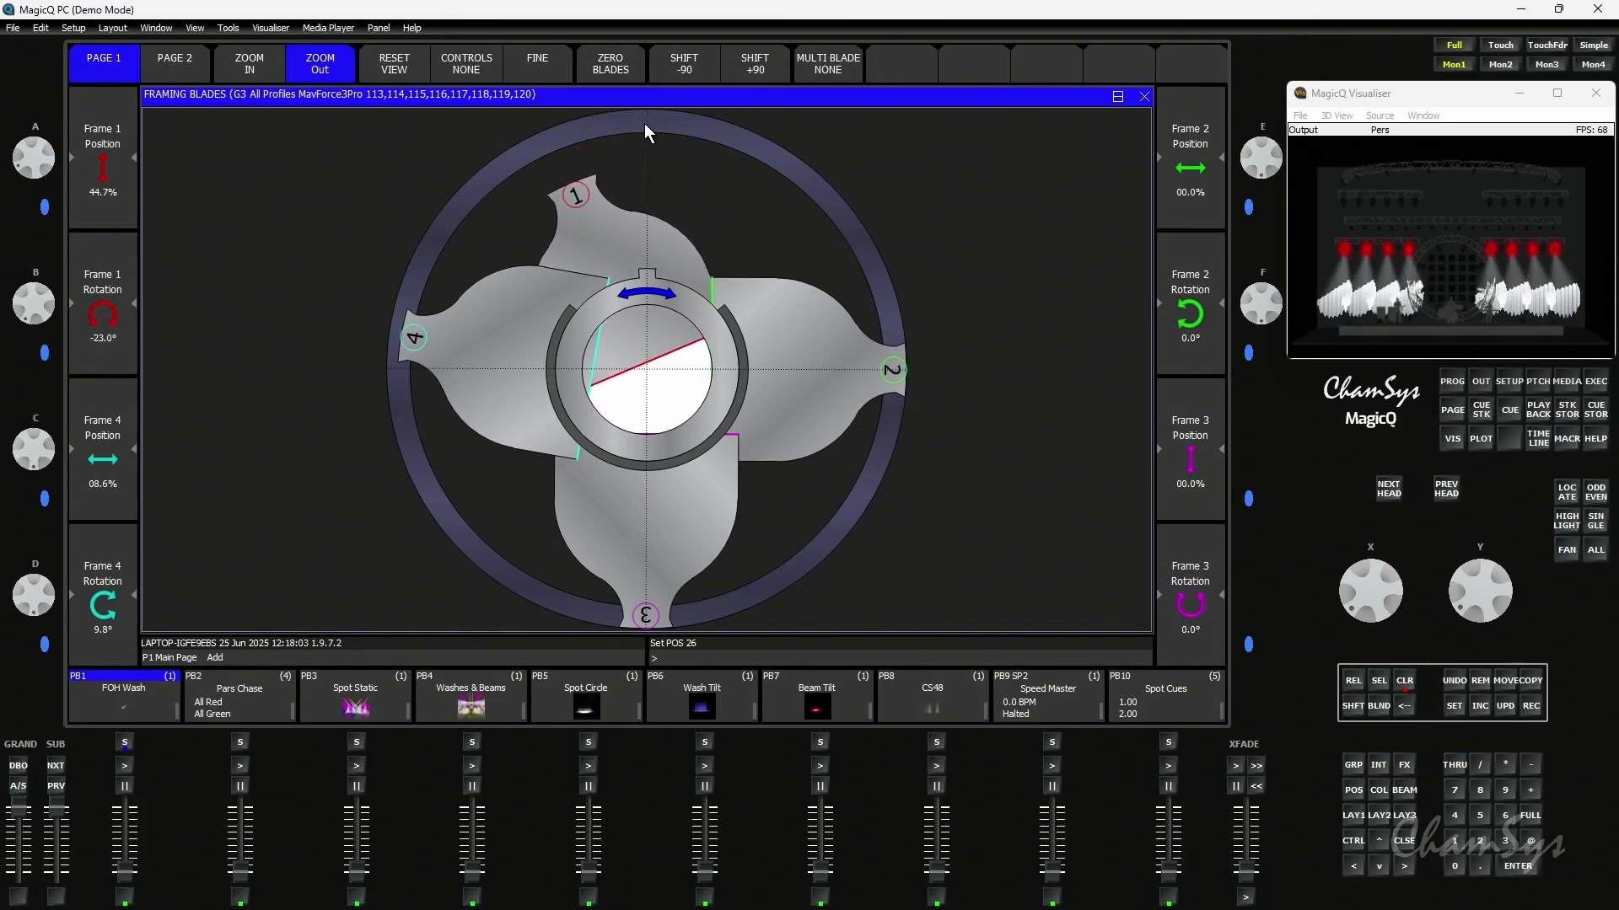
Step: Rotate the whole blade assembly slightly counter-clockwise and move blade 3 to about 17.8% with a rotation of about -14°
mouse_move(553, 147)
left_mouse_down()
mouse_move(685, 128)
mouse_move(792, 198)
mouse_move(755, 169)
mouse_move(526, 143)
mouse_move(539, 138)
left_mouse_up()
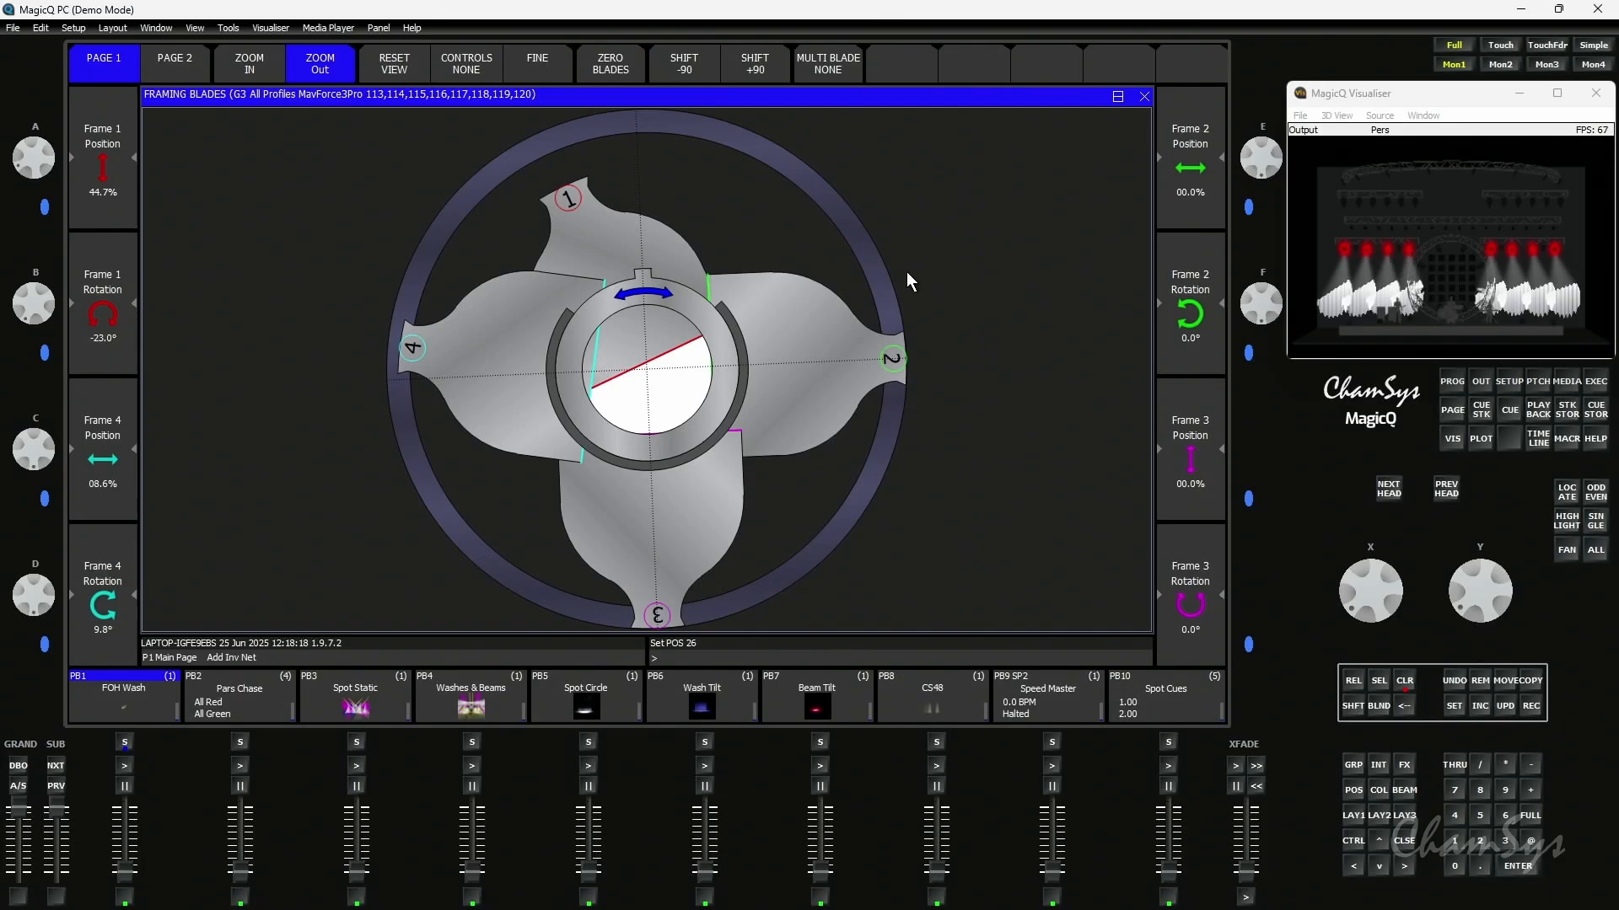
mouse_move(872, 261)
left_mouse_down()
mouse_move(855, 209)
mouse_move(785, 133)
mouse_move(835, 189)
mouse_move(855, 250)
left_mouse_up()
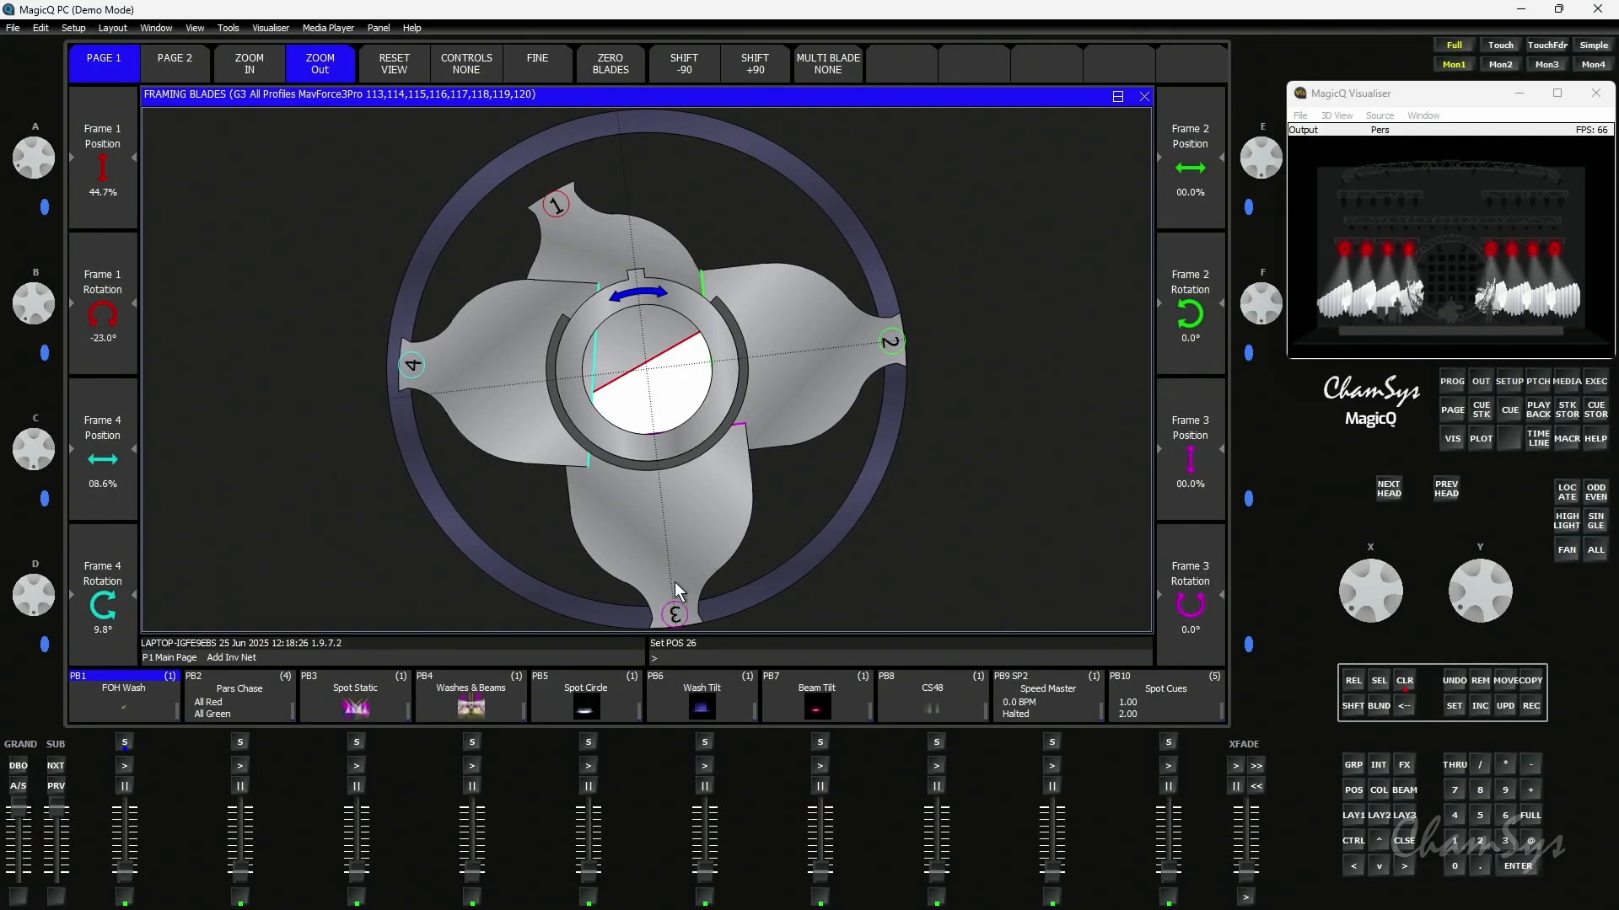
left_click_drag(674, 581, 705, 550)
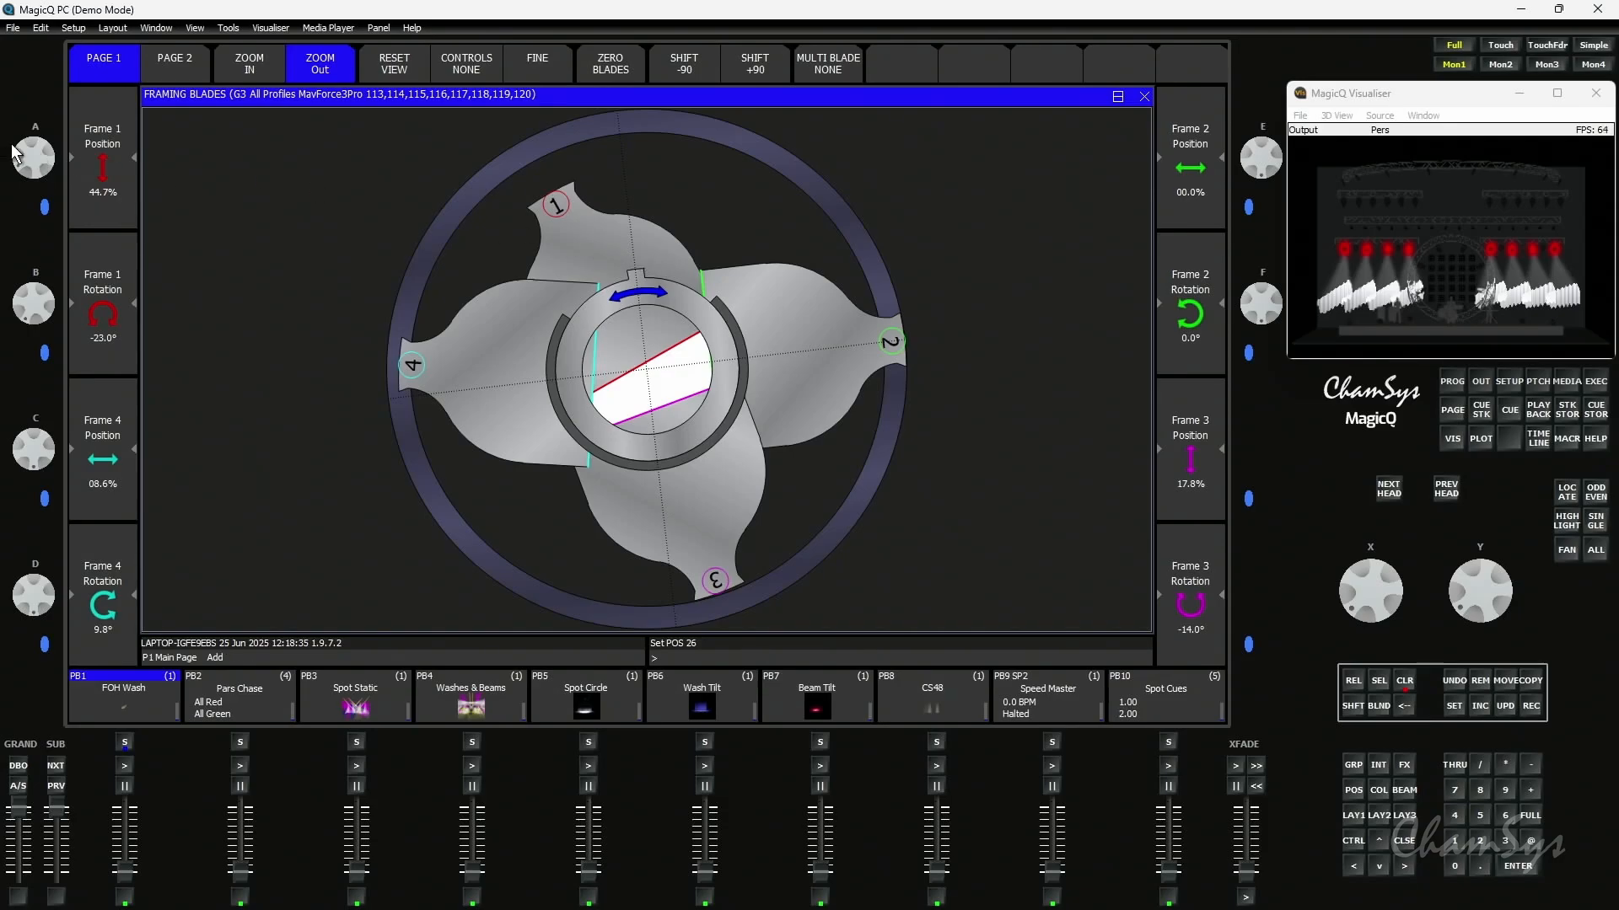
Step: Adjust blade 1 to 49.5% position and -12.7° rotation, and set blade 2's position to 5.0%
scroll(28, 145, "down", 5)
scroll(28, 145, "up", 3)
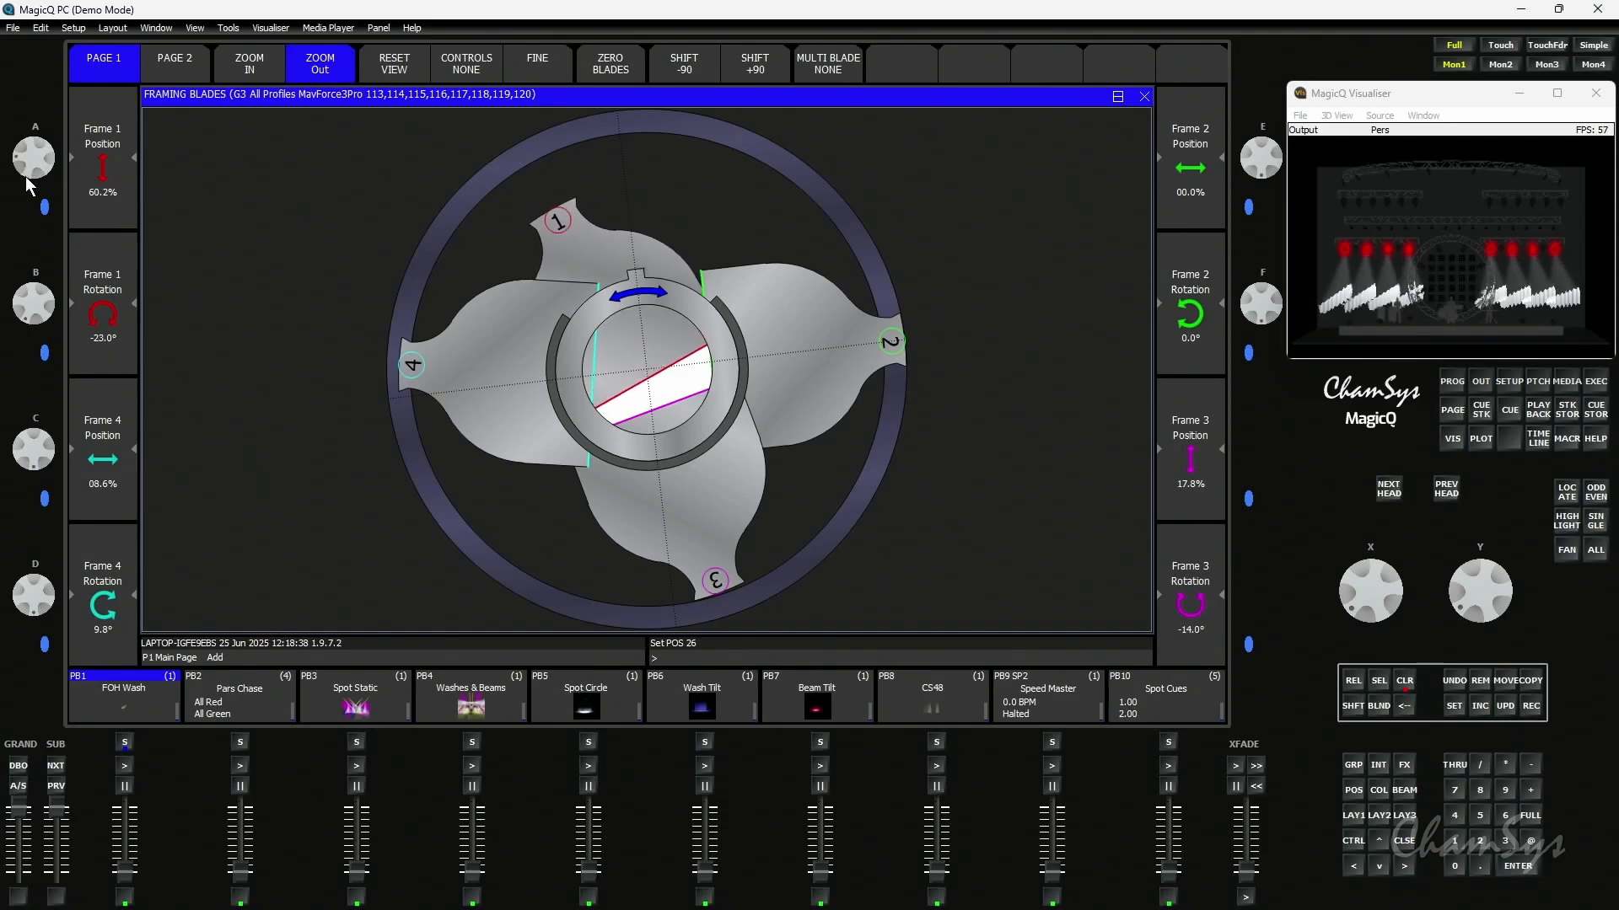
scroll(31, 304, "up", 3)
scroll(31, 303, "up", 3)
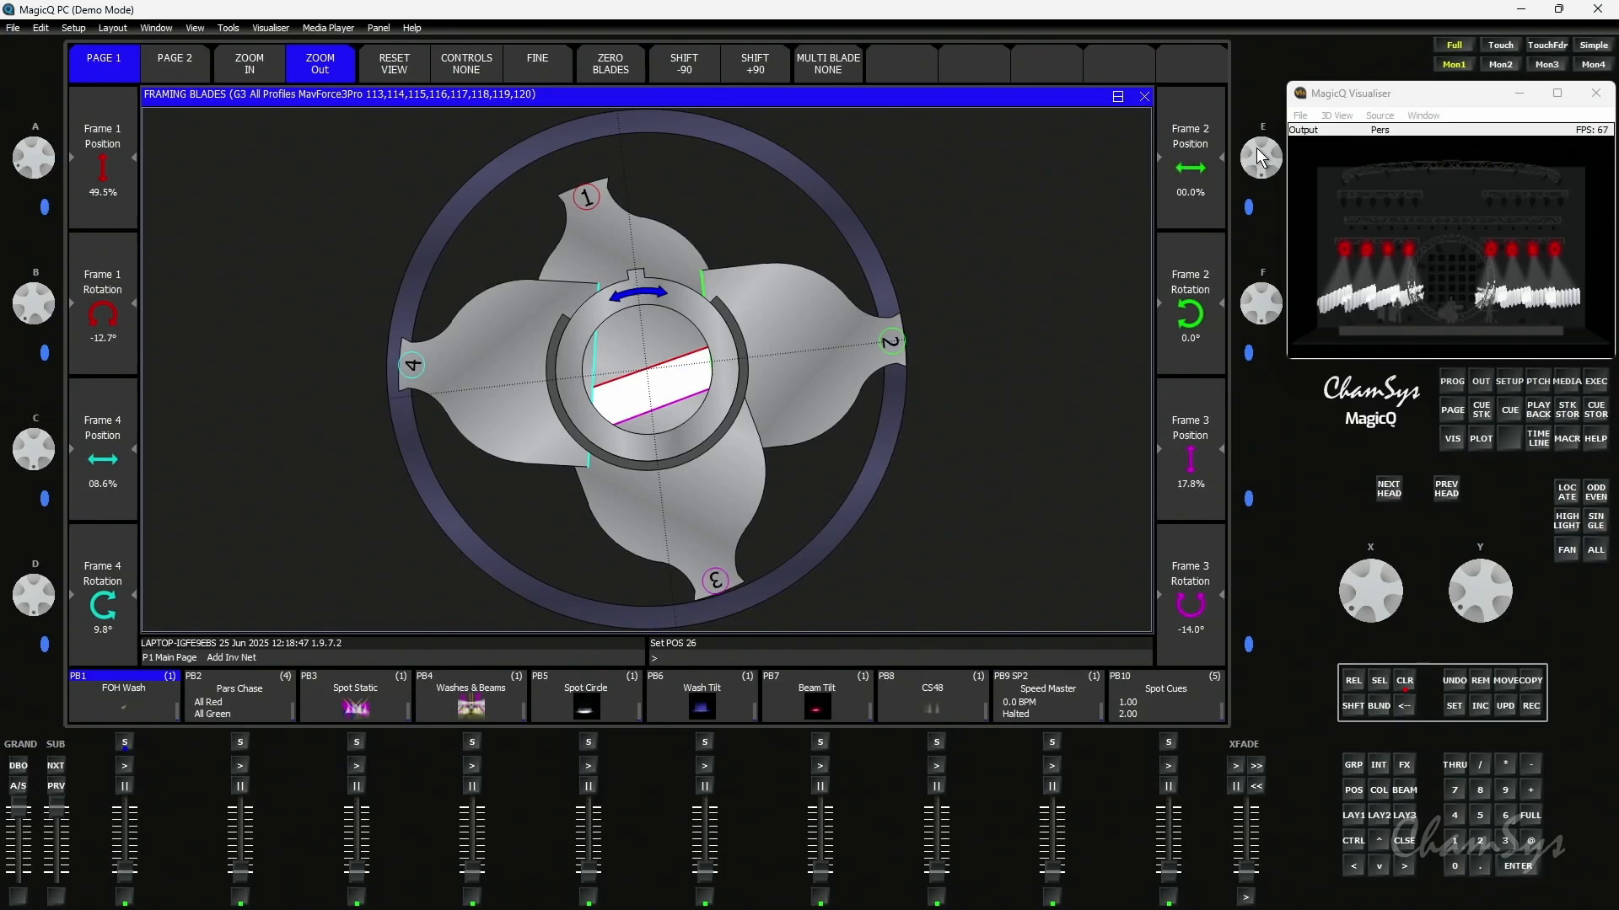
scroll(1256, 148, "up", 2)
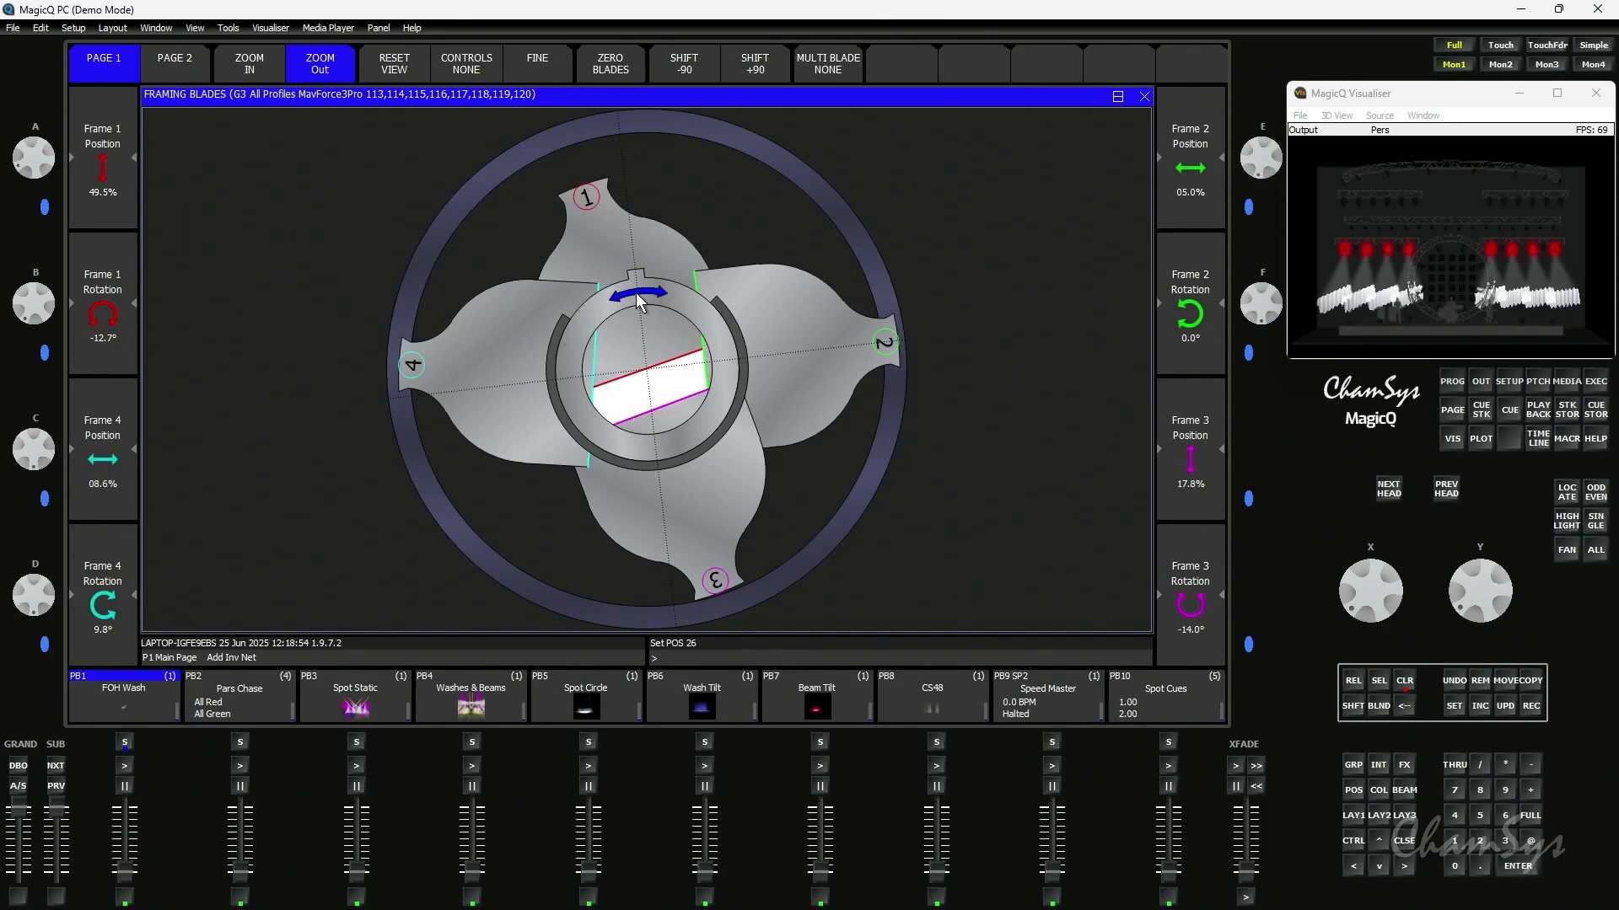
Step: Rotate the whole blade assembly clockwise to about 10.4° and set the group's zoom to 160
left_click_drag(637, 290, 732, 256)
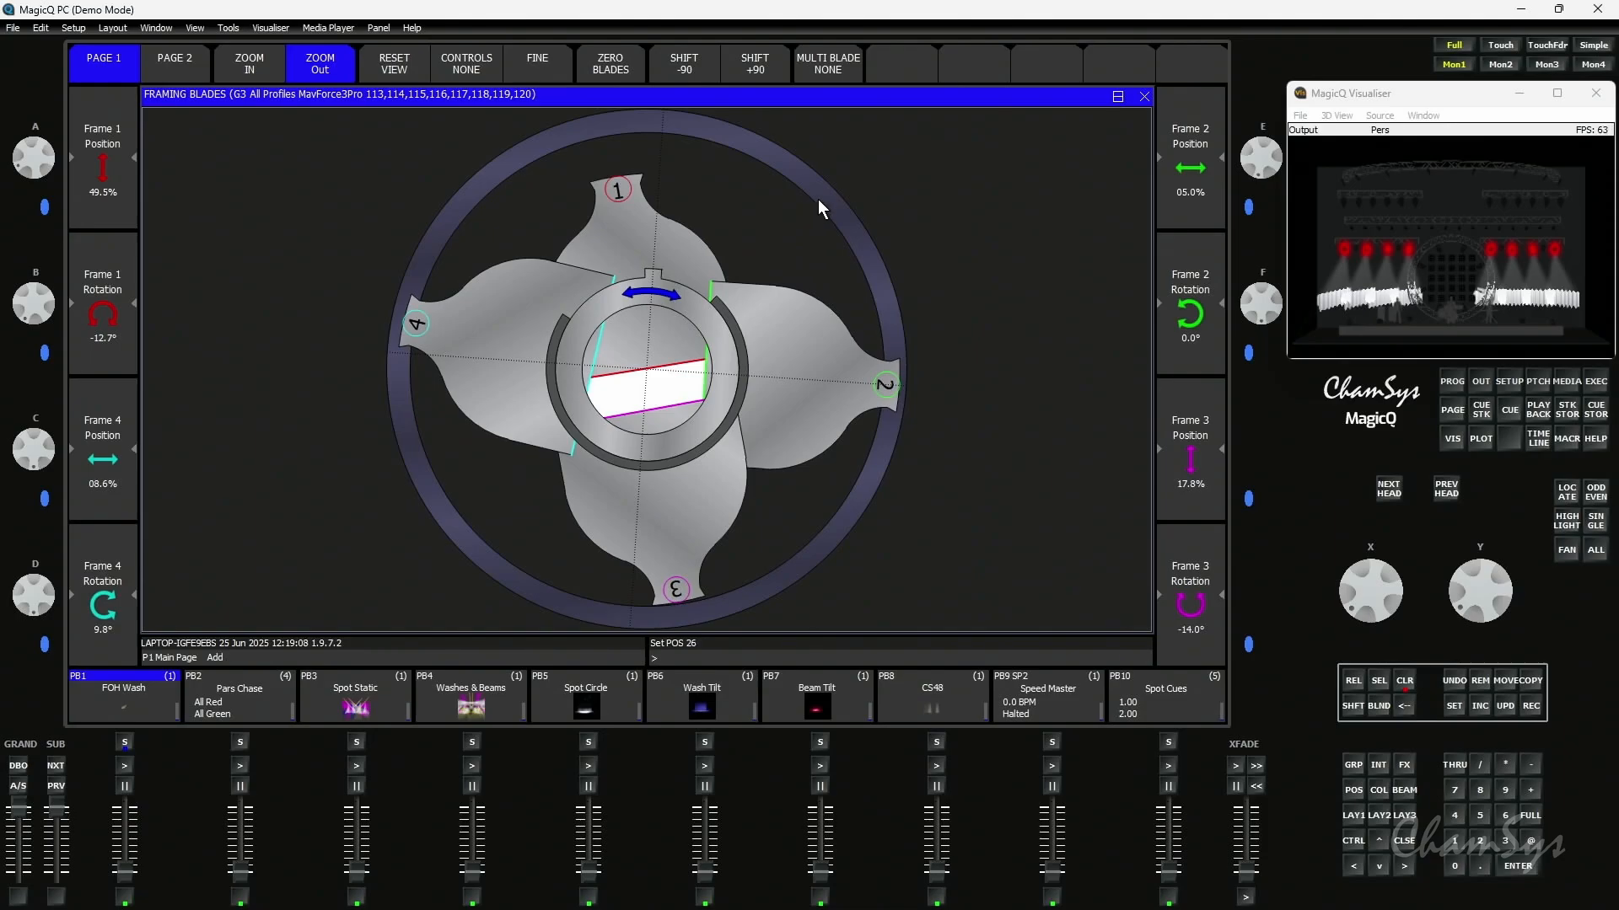
mouse_move(817, 199)
left_mouse_down()
mouse_move(770, 174)
mouse_move(823, 220)
left_mouse_up()
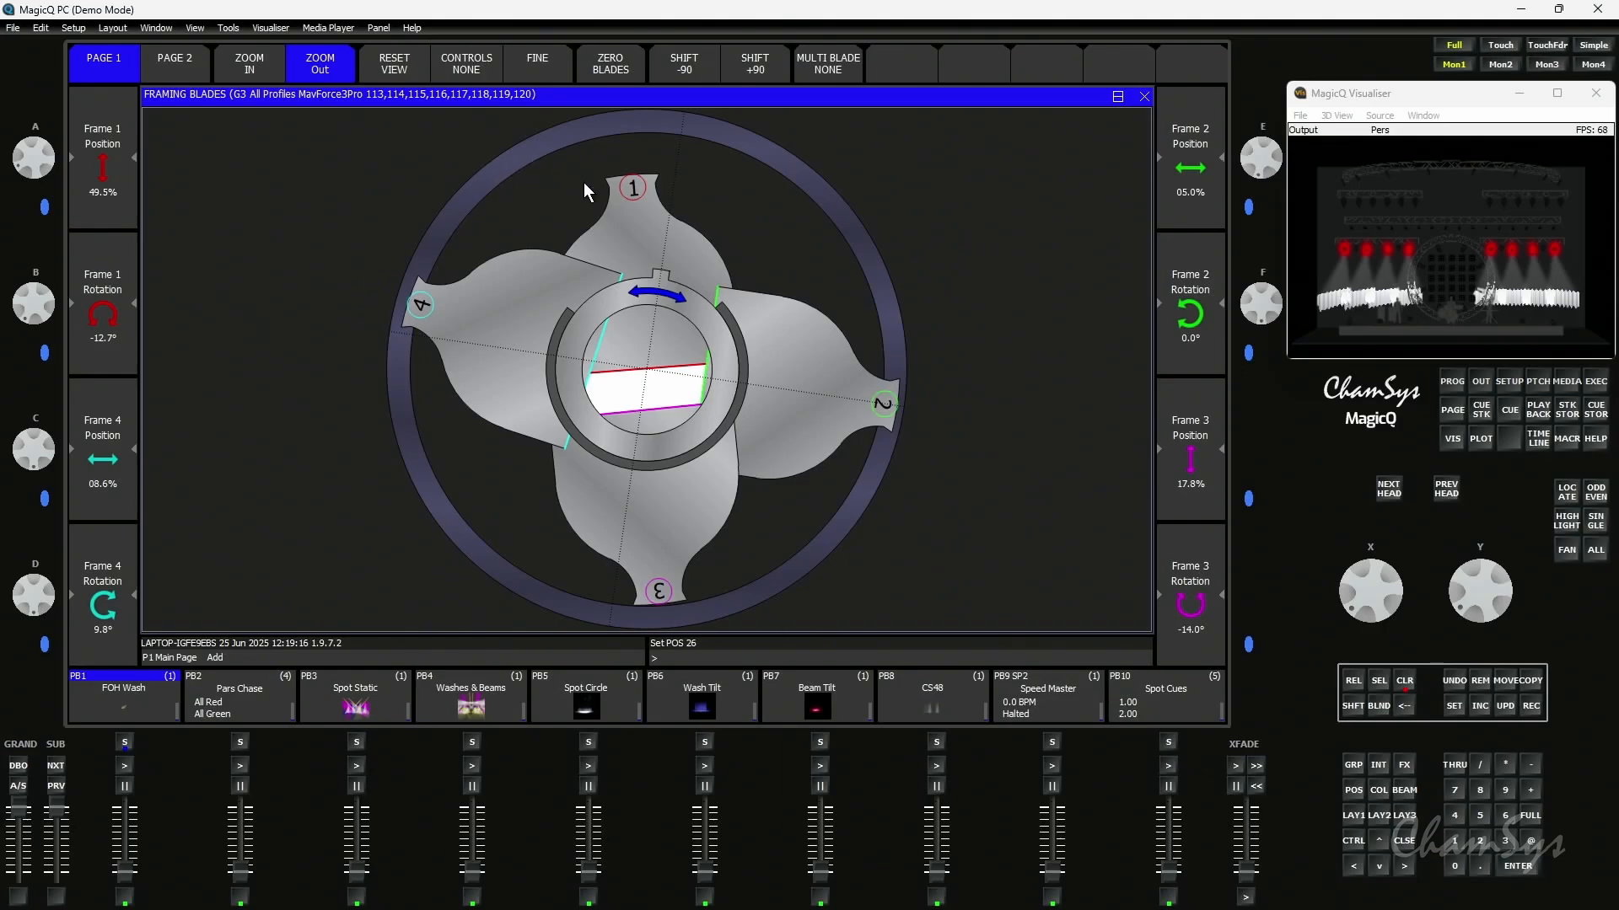
left_click(178, 67)
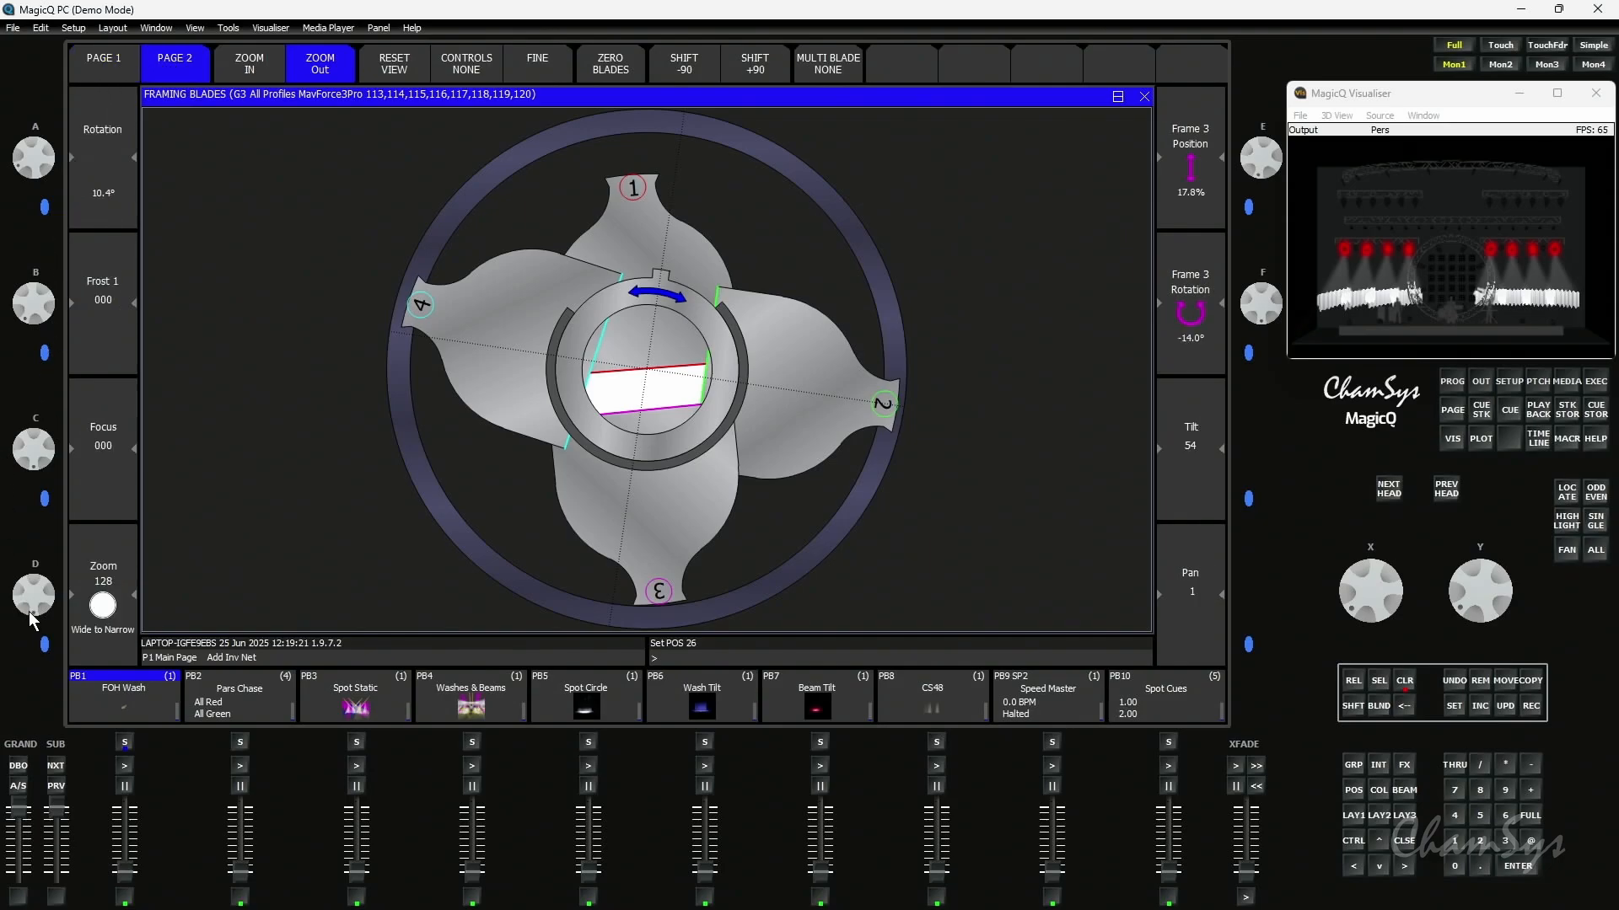
scroll(33, 615, "down", 5)
scroll(39, 609, "up", 10)
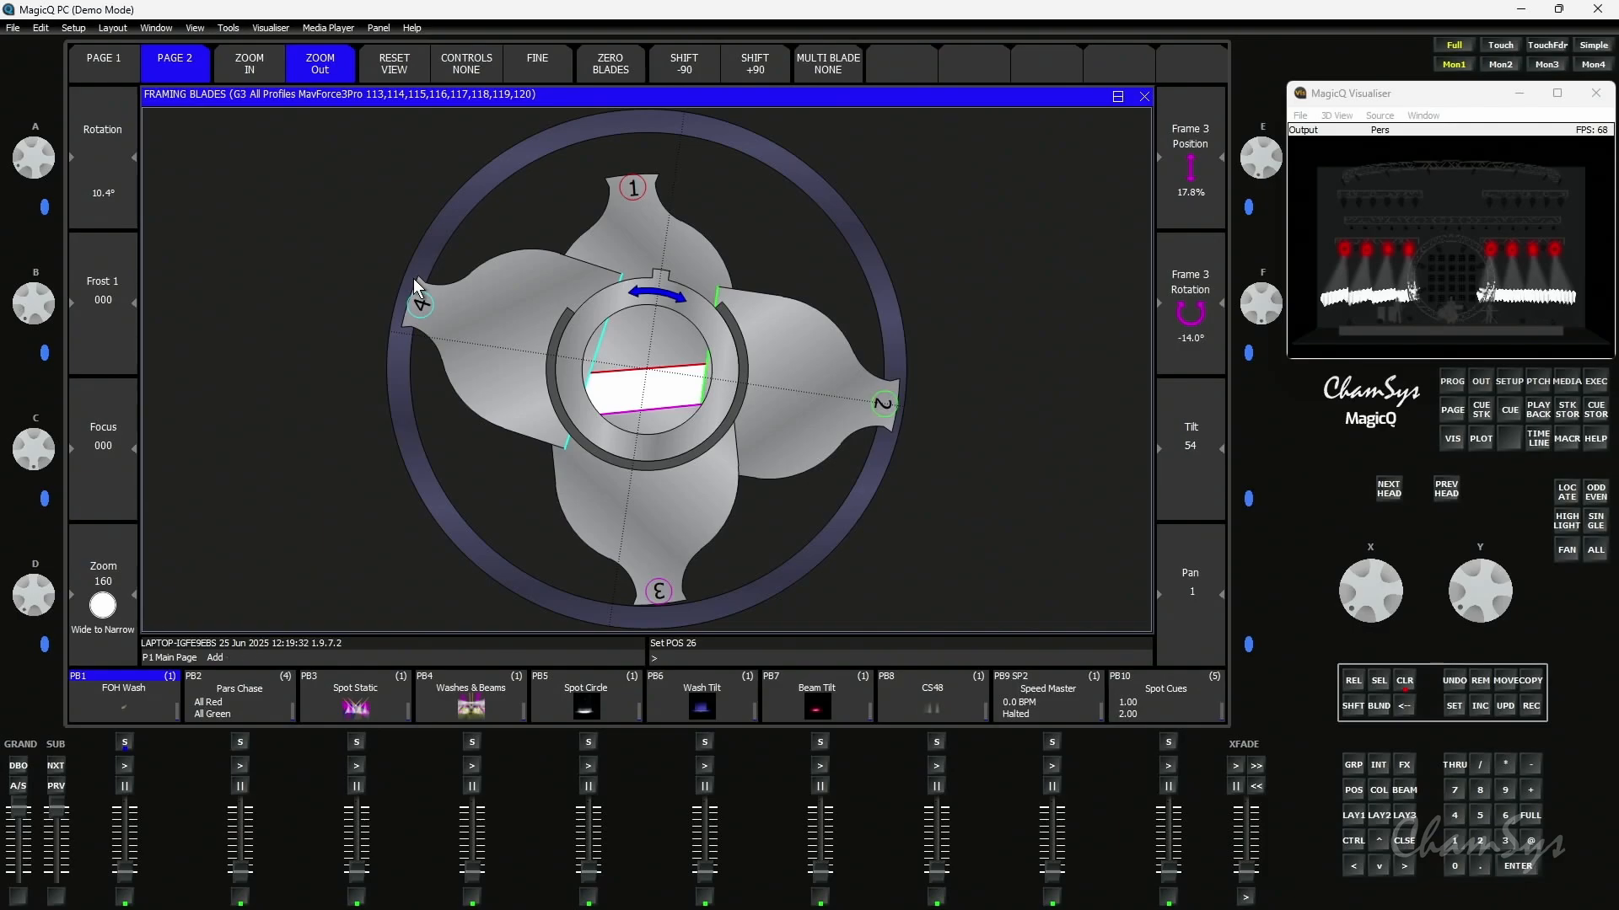
Step: Move blade 4 inward to about 25.1% with a rotation of about -10.6° and review the blade attribute pages
left_click_drag(432, 297, 443, 372)
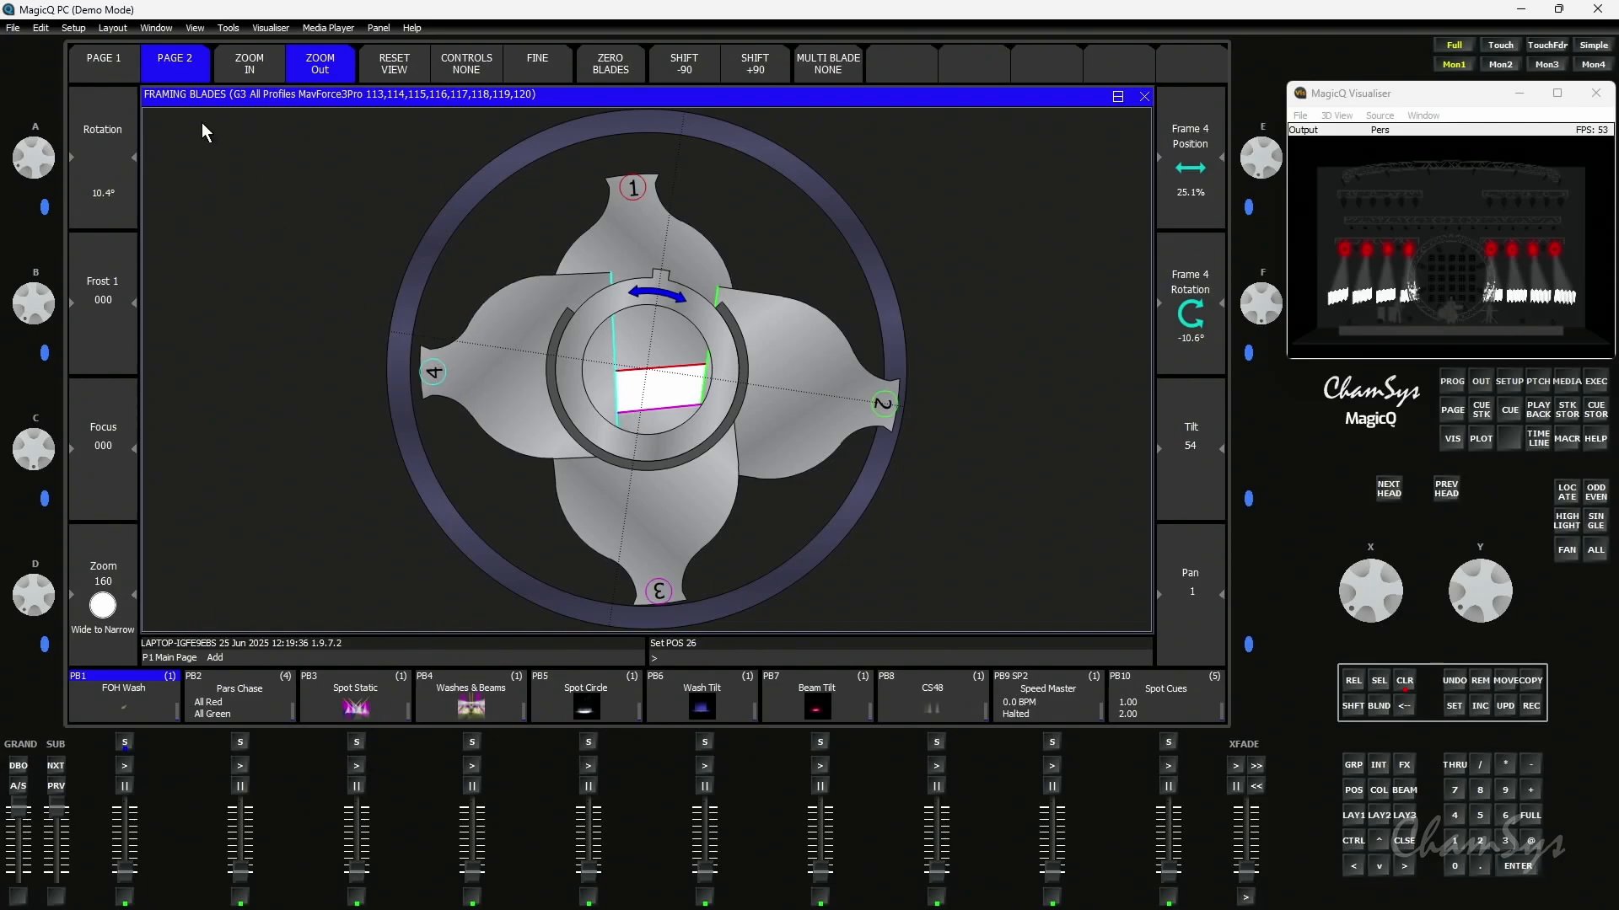
left_click(94, 53)
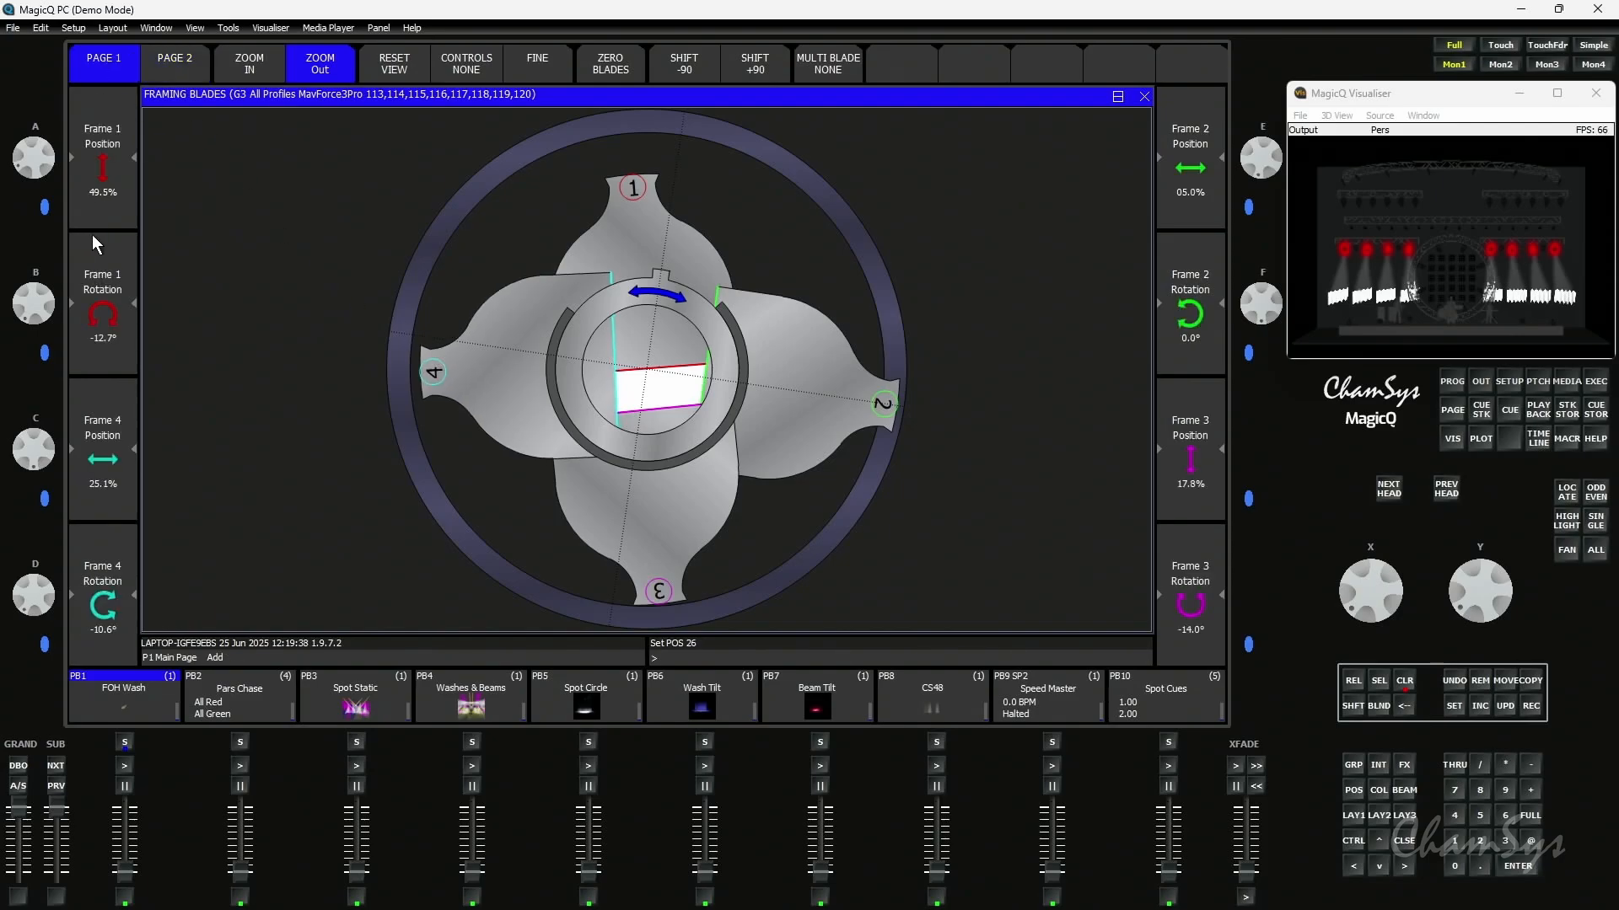
left_click(173, 63)
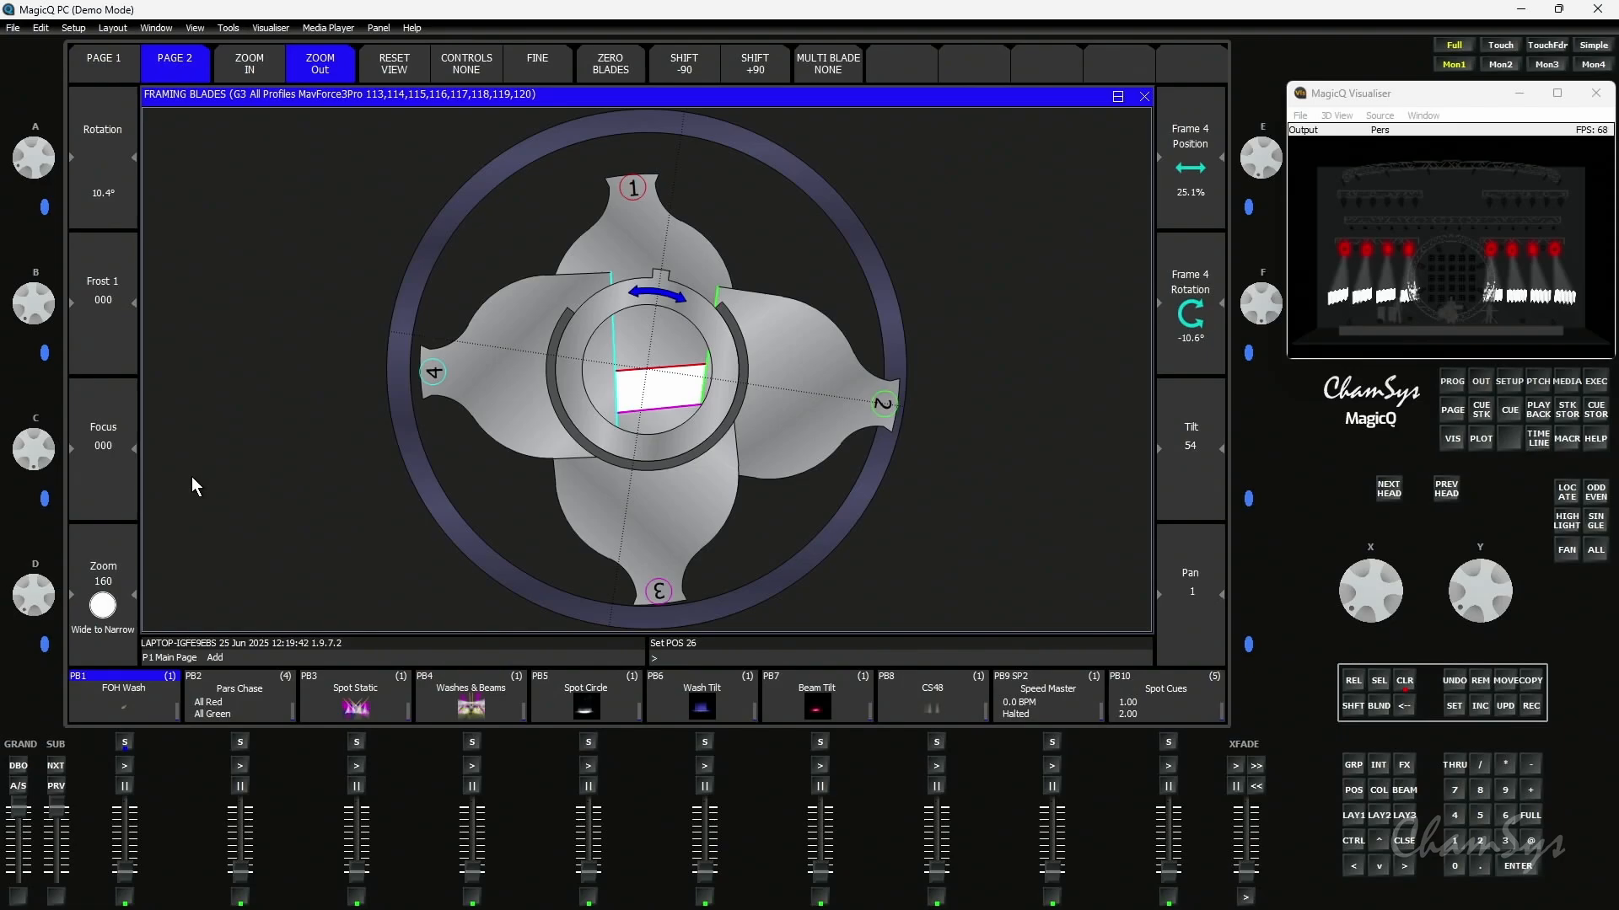
Step: Zero all blades, then use Multi Blade Mirror to move blades 1 and 3 together, with blade 3 at about 32.2% and 18.3°
left_click(604, 75)
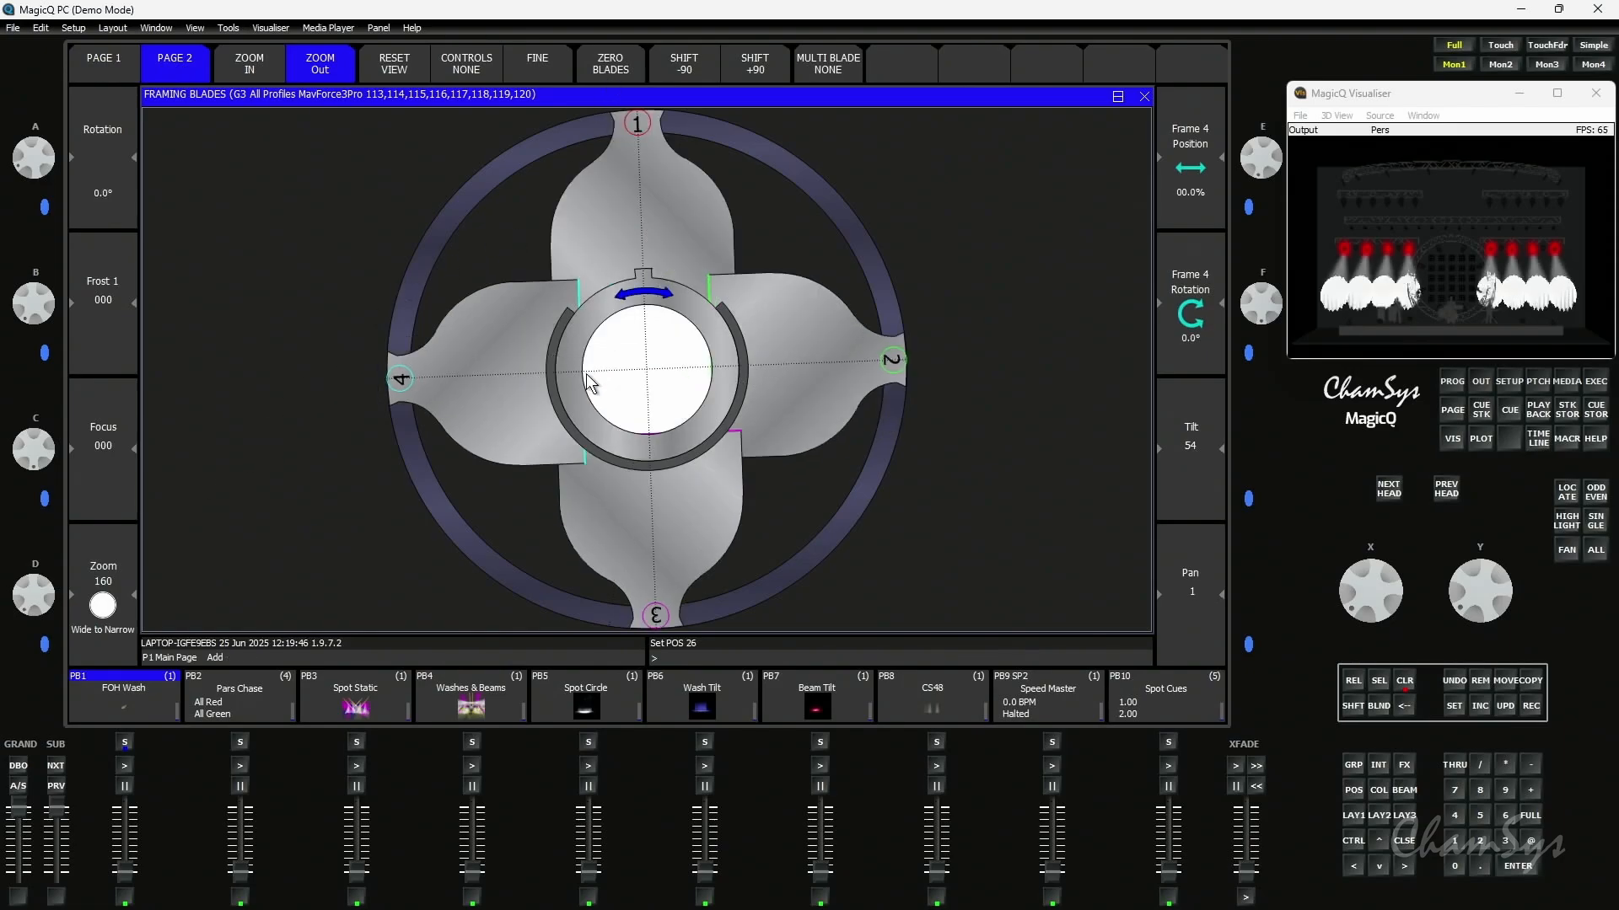
left_click(836, 70)
left_click_drag(656, 617, 596, 568)
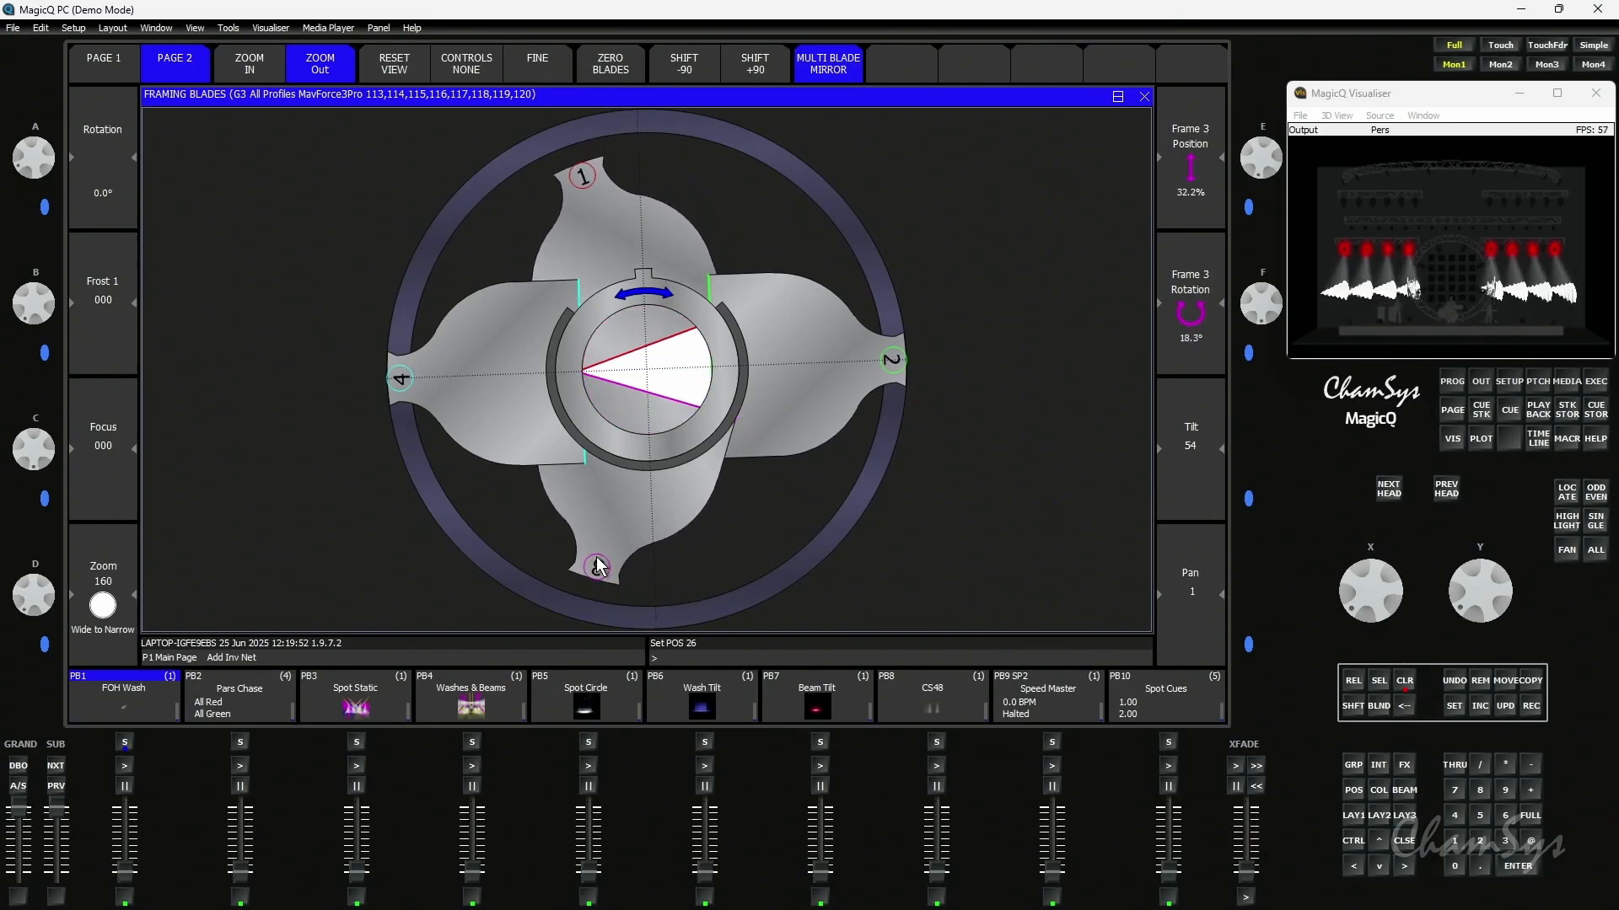
Step: Move all blades together to about 25.4% and -3.5°, and set blade 2 individually to about 38.2% and 34.3°
left_click_drag(840, 392, 796, 381)
left_click(826, 68)
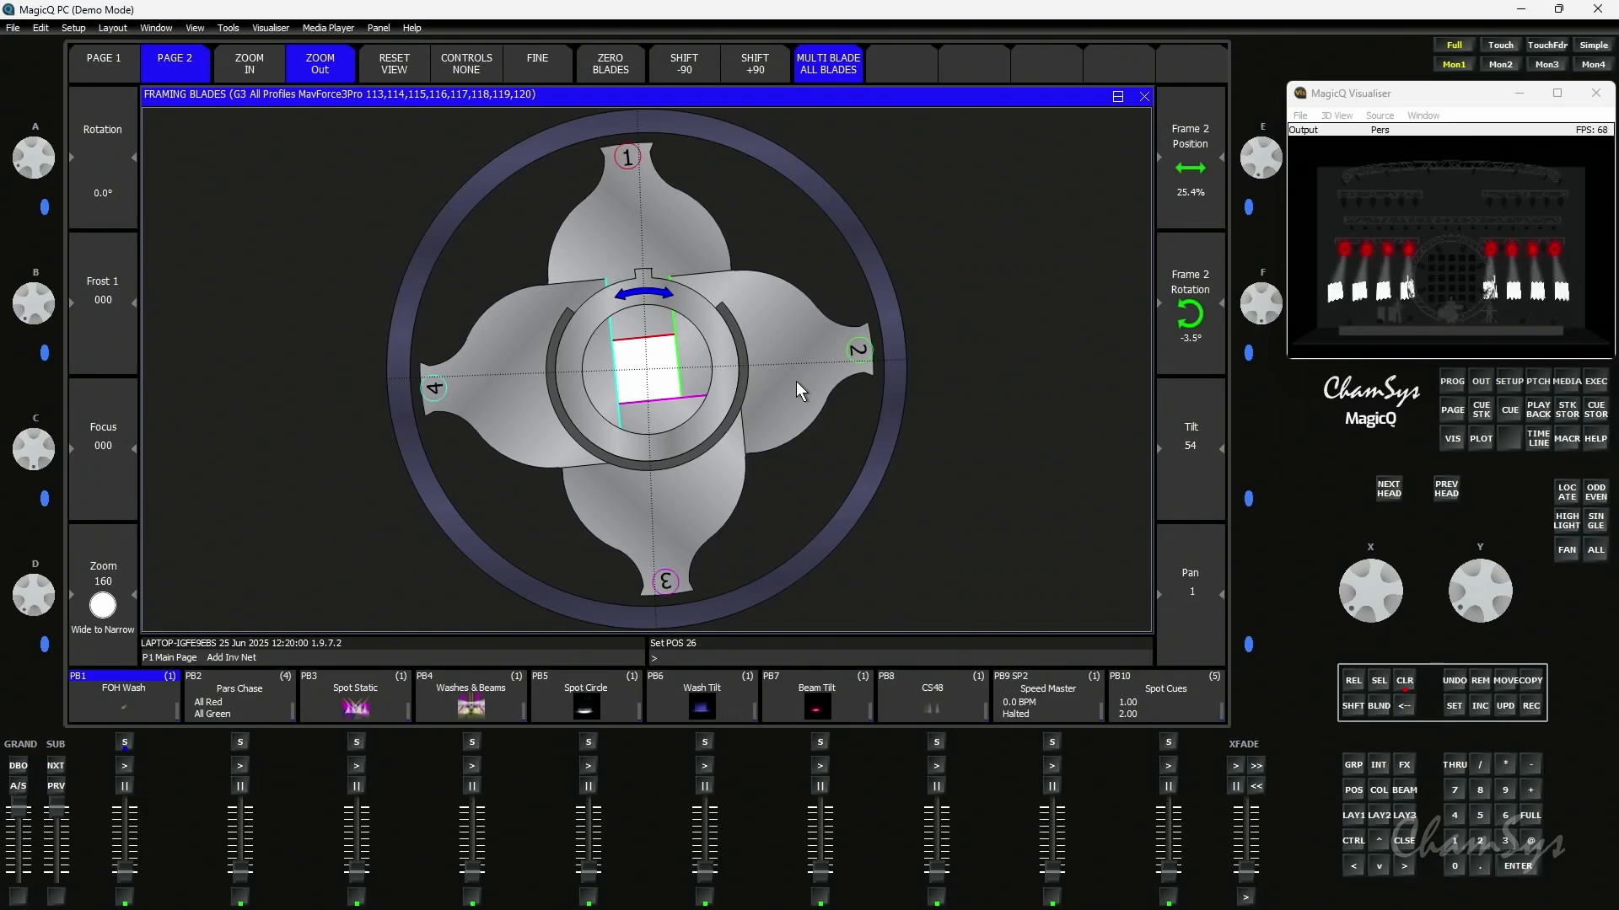
left_click(854, 67)
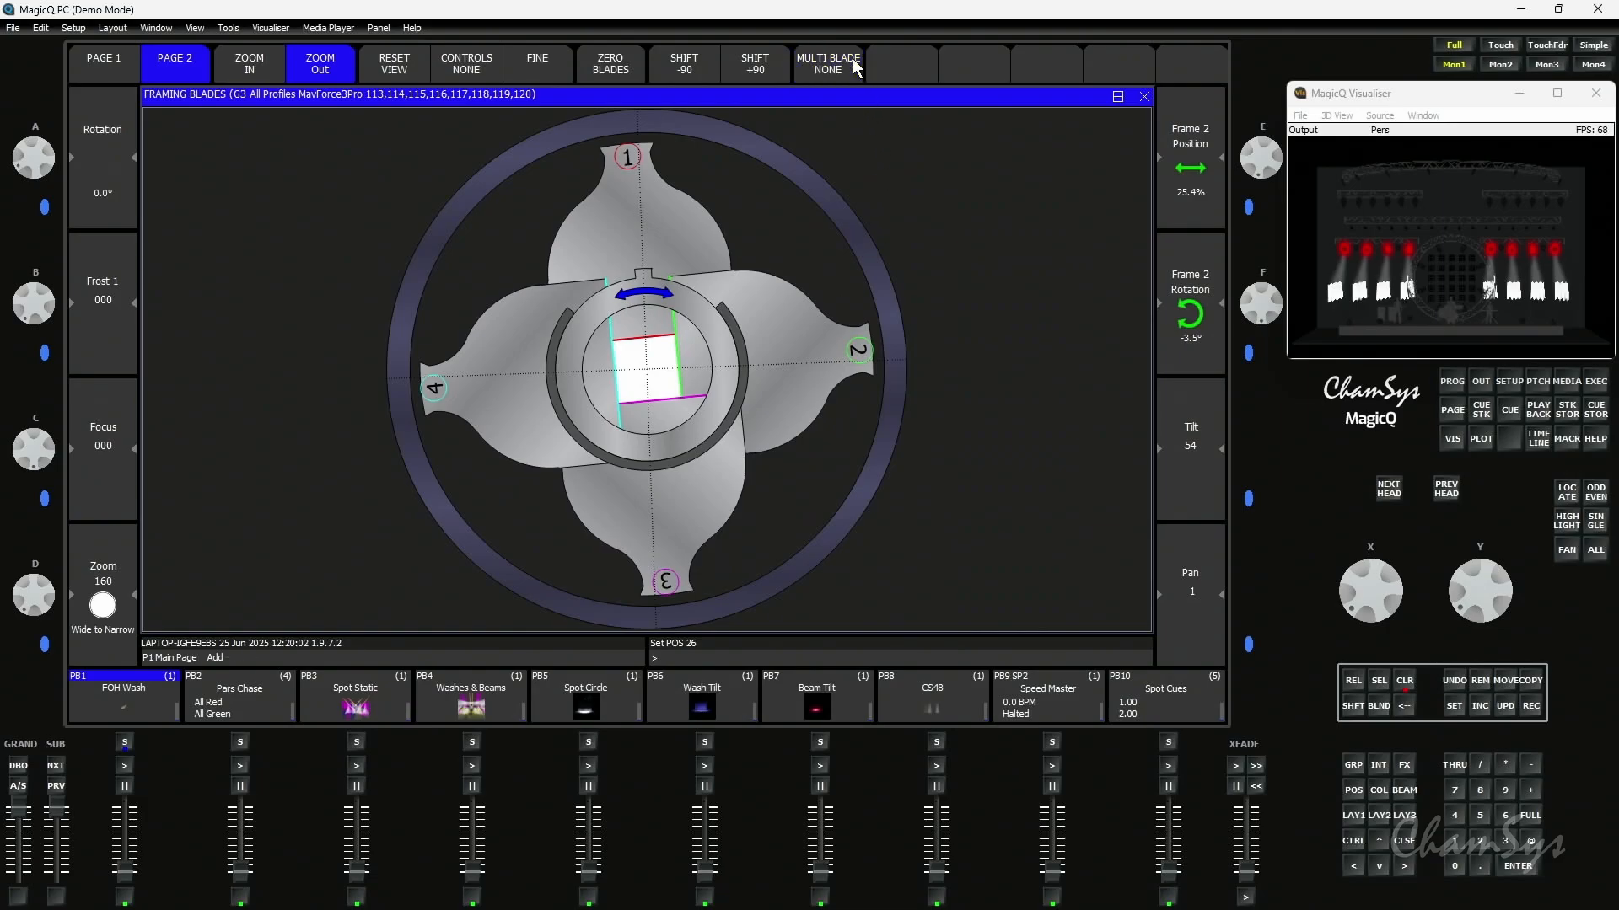
left_click_drag(823, 349, 787, 443)
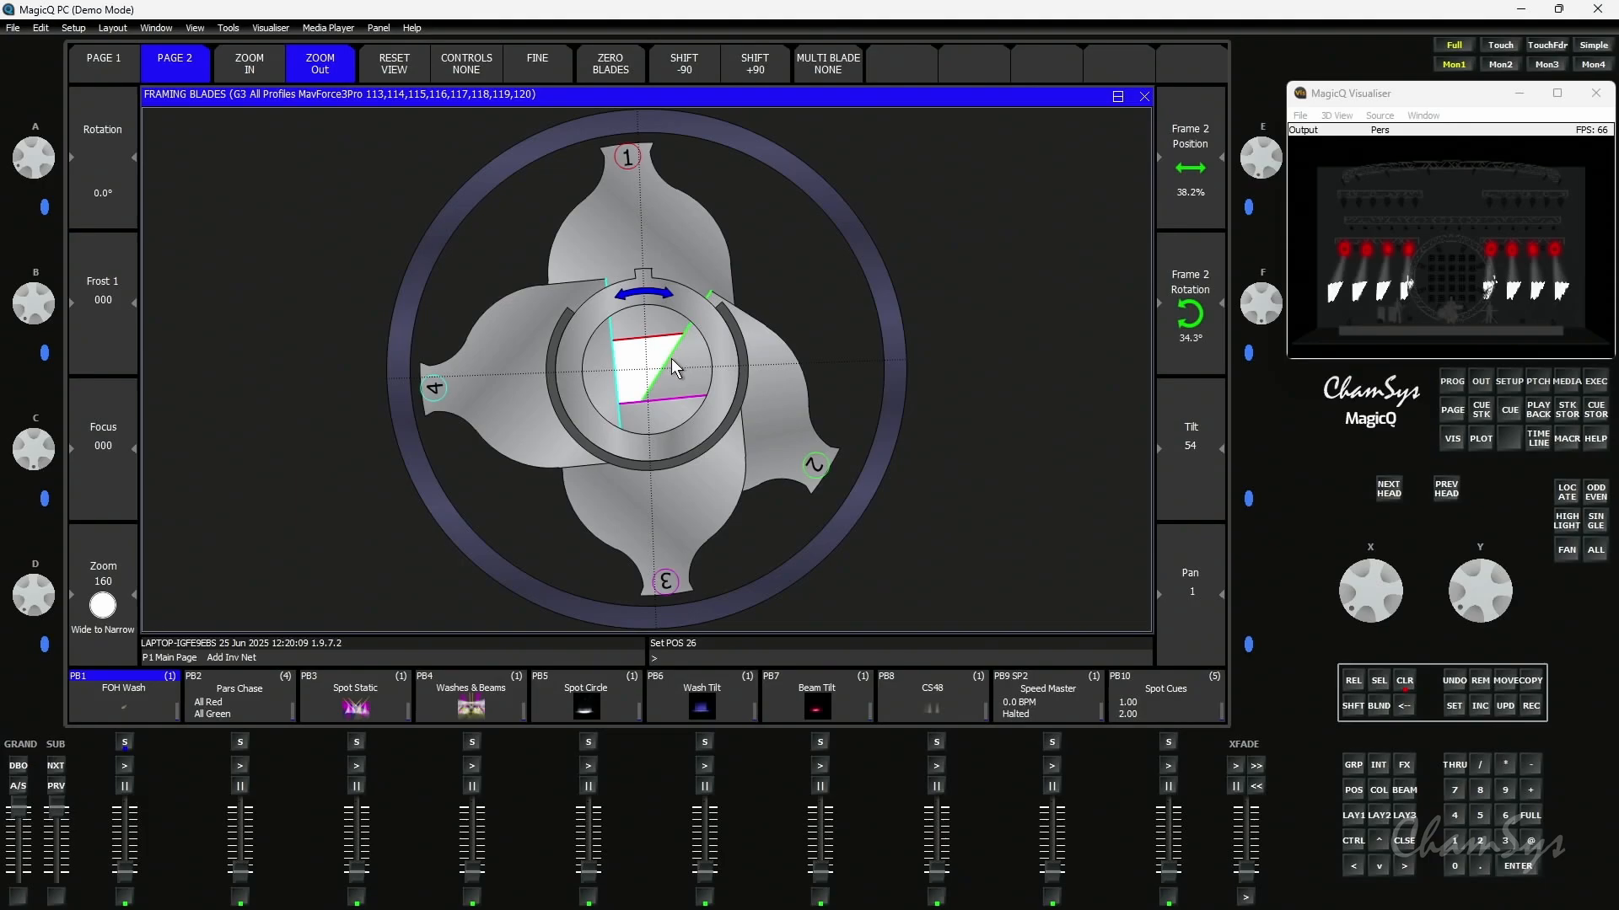
Step: Shift the blade arrangement around the frame repeatedly in +90° steps, including one -90° shift back
left_click(742, 67)
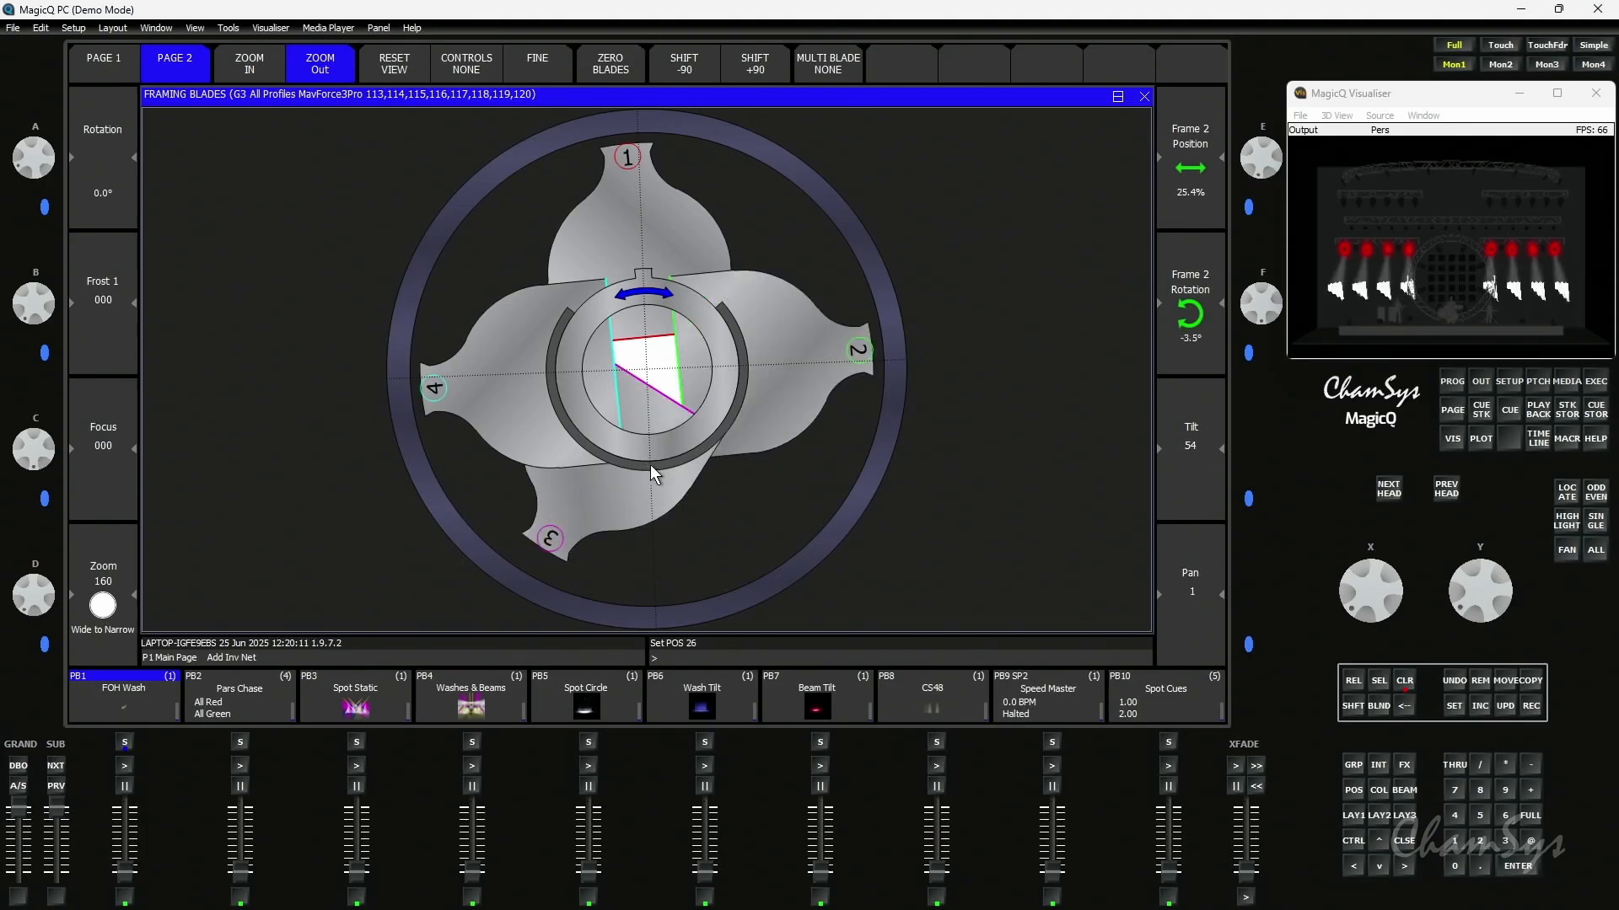
left_click(756, 95)
left_click(756, 72)
left_click(756, 72)
left_click(756, 71)
left_click(756, 72)
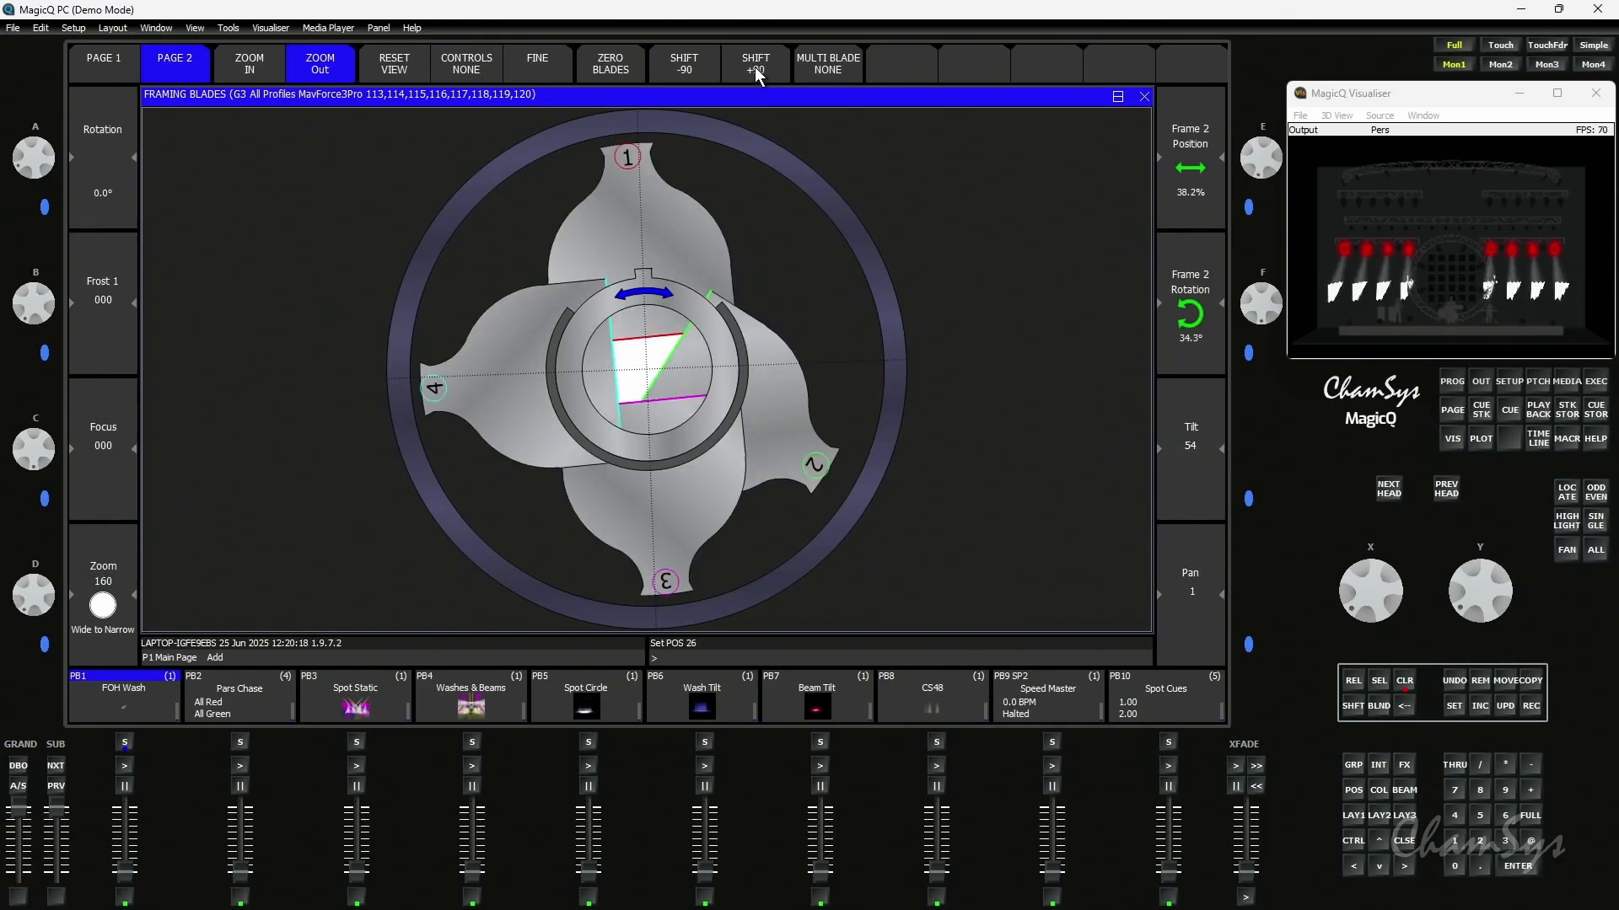
left_click(756, 72)
left_click(756, 71)
left_click(756, 71)
left_click(682, 68)
left_click(745, 71)
Step: Show the arrow controls and fine-tune the blades' positions and rotations, bringing blade 4 to about 25.9% and 0.2°
left_click(453, 74)
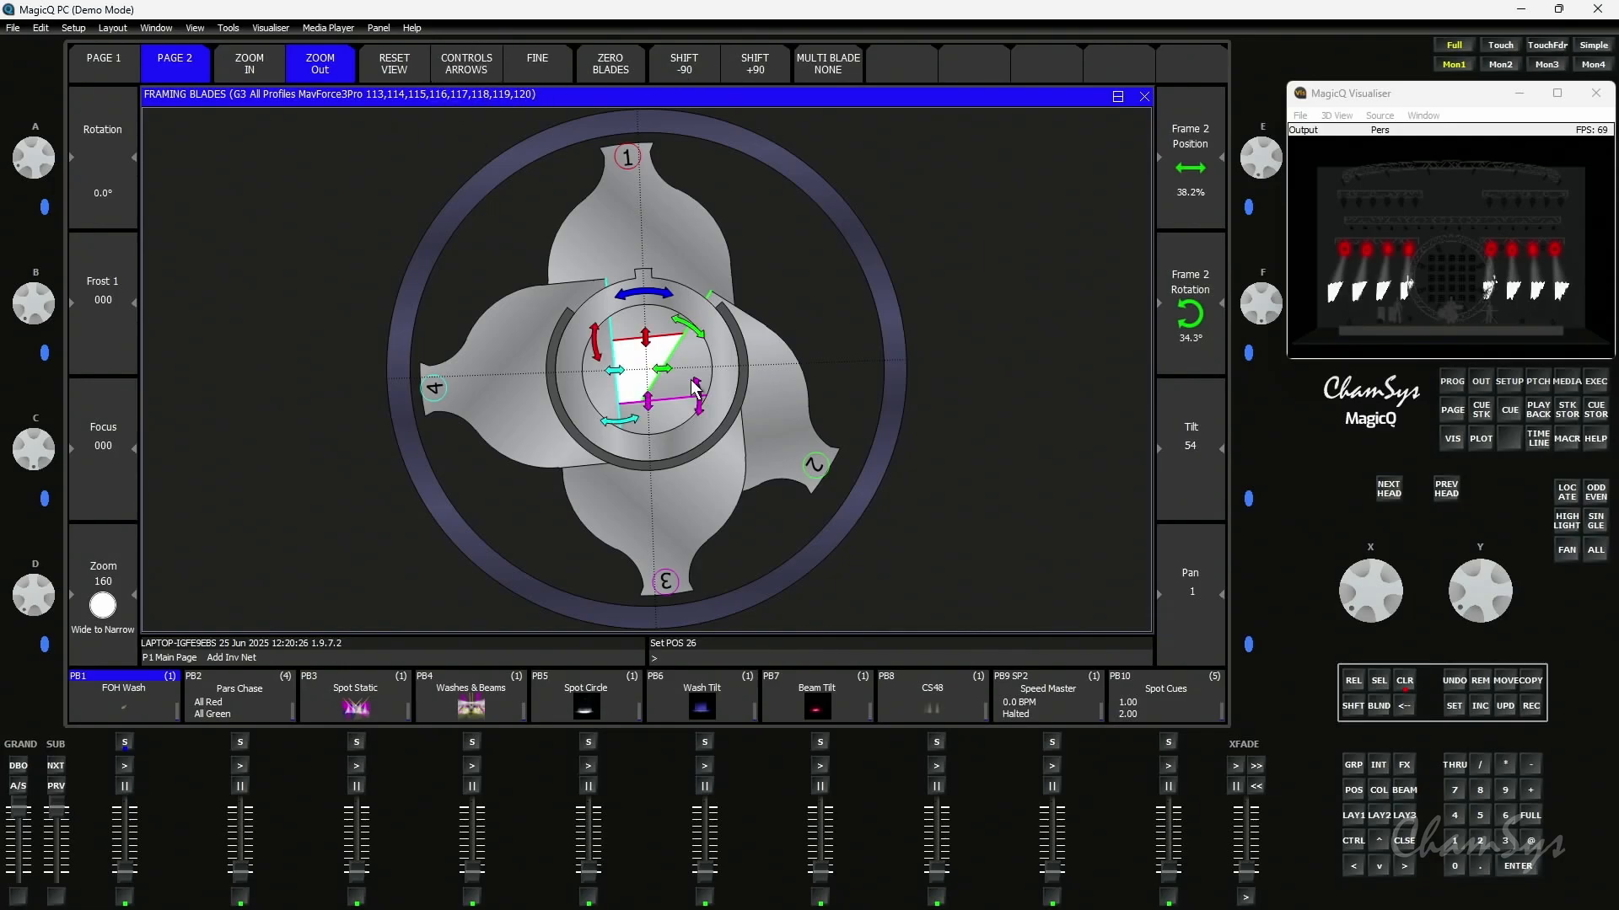
left_click(256, 74)
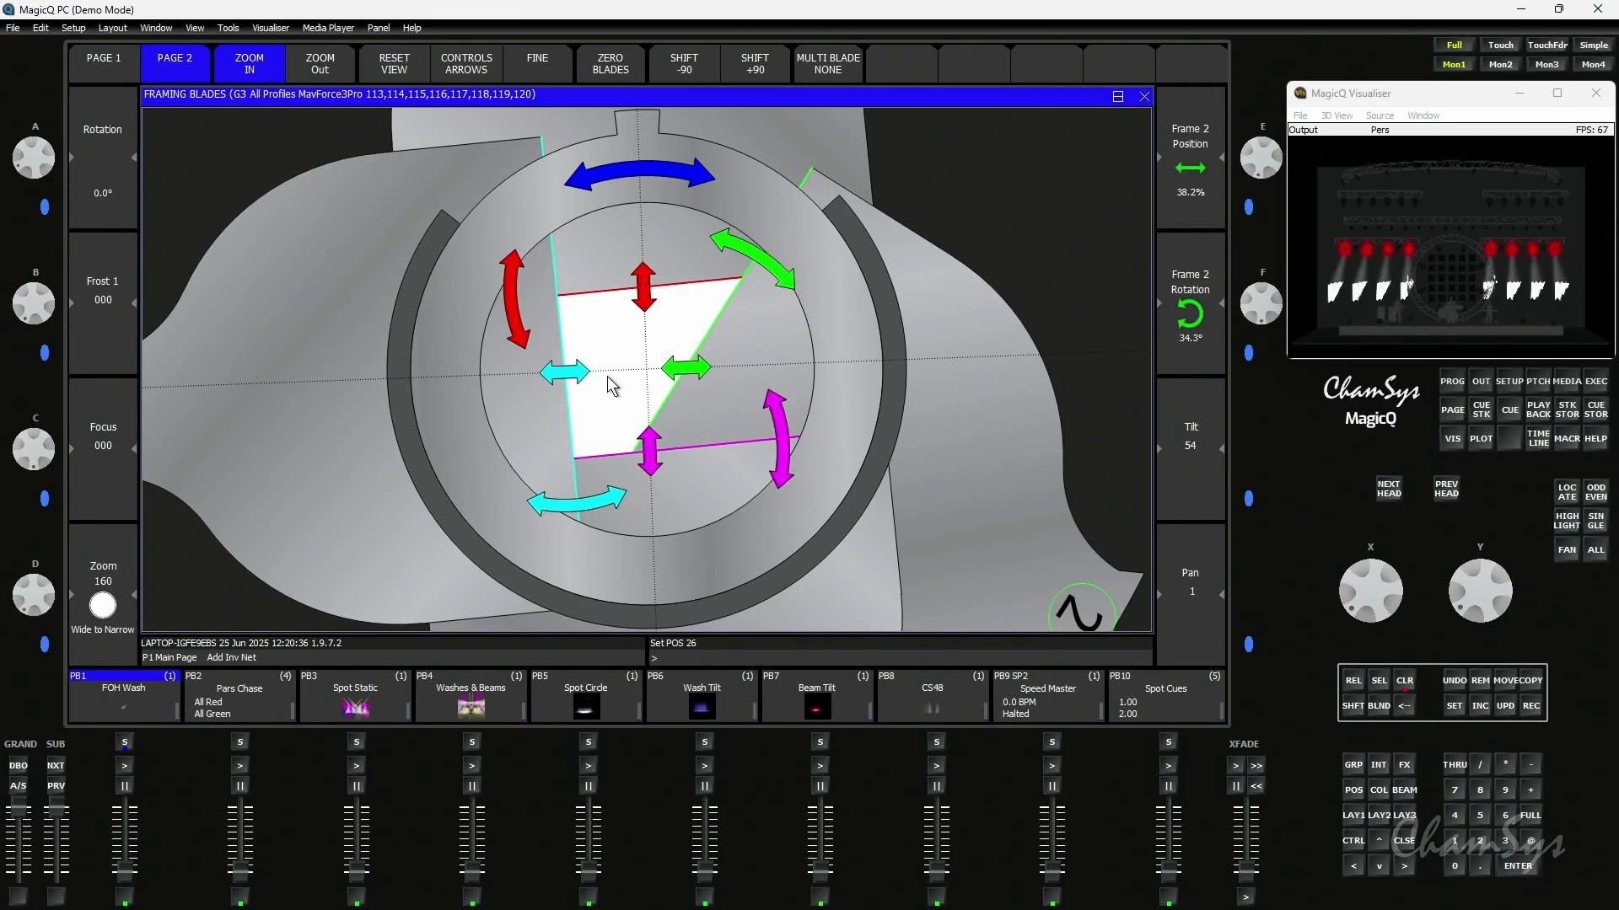
mouse_move(643, 285)
left_mouse_down()
mouse_move(643, 316)
mouse_move(635, 267)
left_mouse_up()
left_click_drag(570, 376, 571, 378)
mouse_move(680, 365)
left_mouse_down()
mouse_move(661, 369)
mouse_move(690, 375)
left_mouse_up()
mouse_move(650, 455)
left_mouse_down()
mouse_move(650, 426)
mouse_move(650, 454)
left_mouse_up()
mouse_move(788, 458)
left_mouse_down()
mouse_move(770, 414)
mouse_move(768, 506)
mouse_move(779, 447)
left_mouse_up()
mouse_move(529, 505)
left_mouse_down()
mouse_move(575, 509)
mouse_move(515, 528)
mouse_move(544, 516)
left_mouse_up()
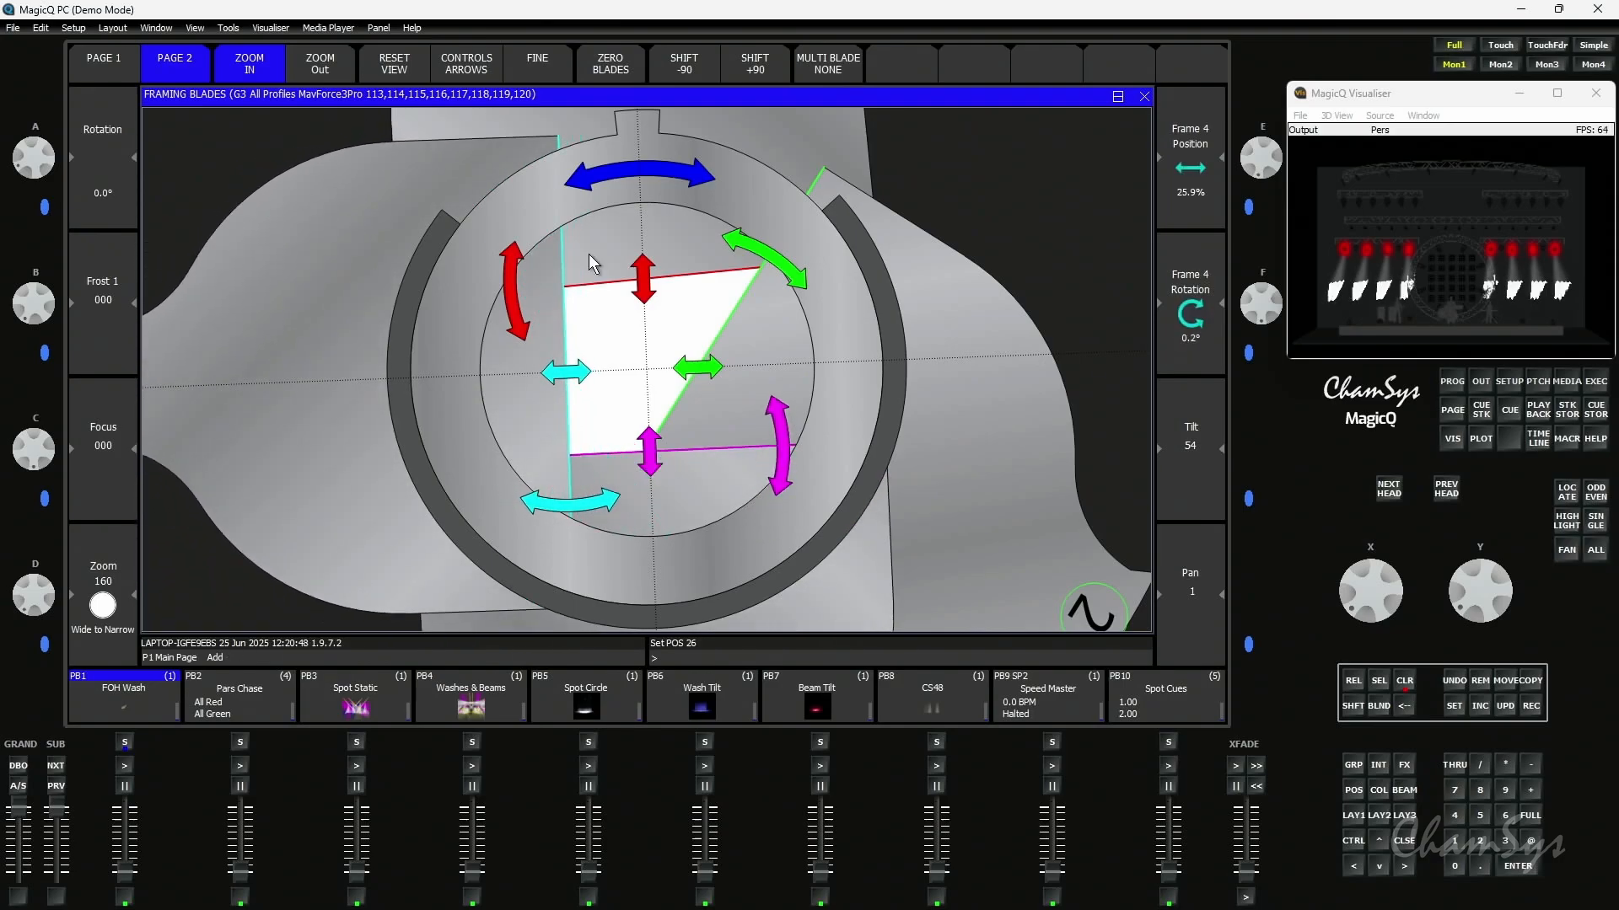
Step: Switch the blade controls to corners and reshape the opening by moving both corners on blade 2's edge
left_click(479, 59)
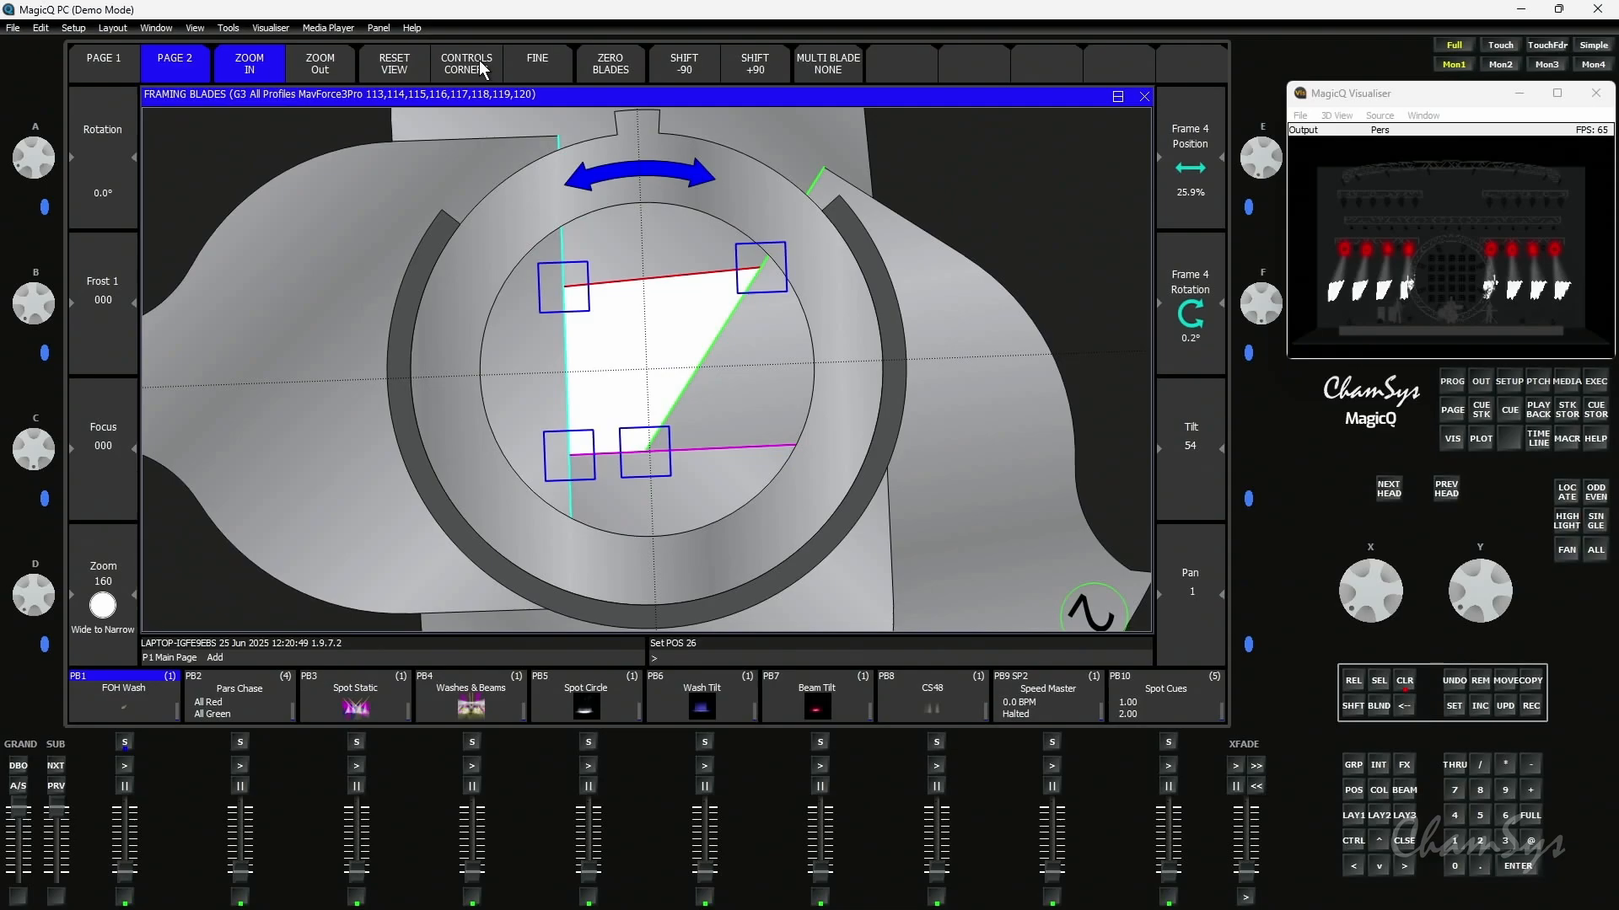
left_click_drag(654, 460, 758, 447)
left_click_drag(759, 277, 739, 316)
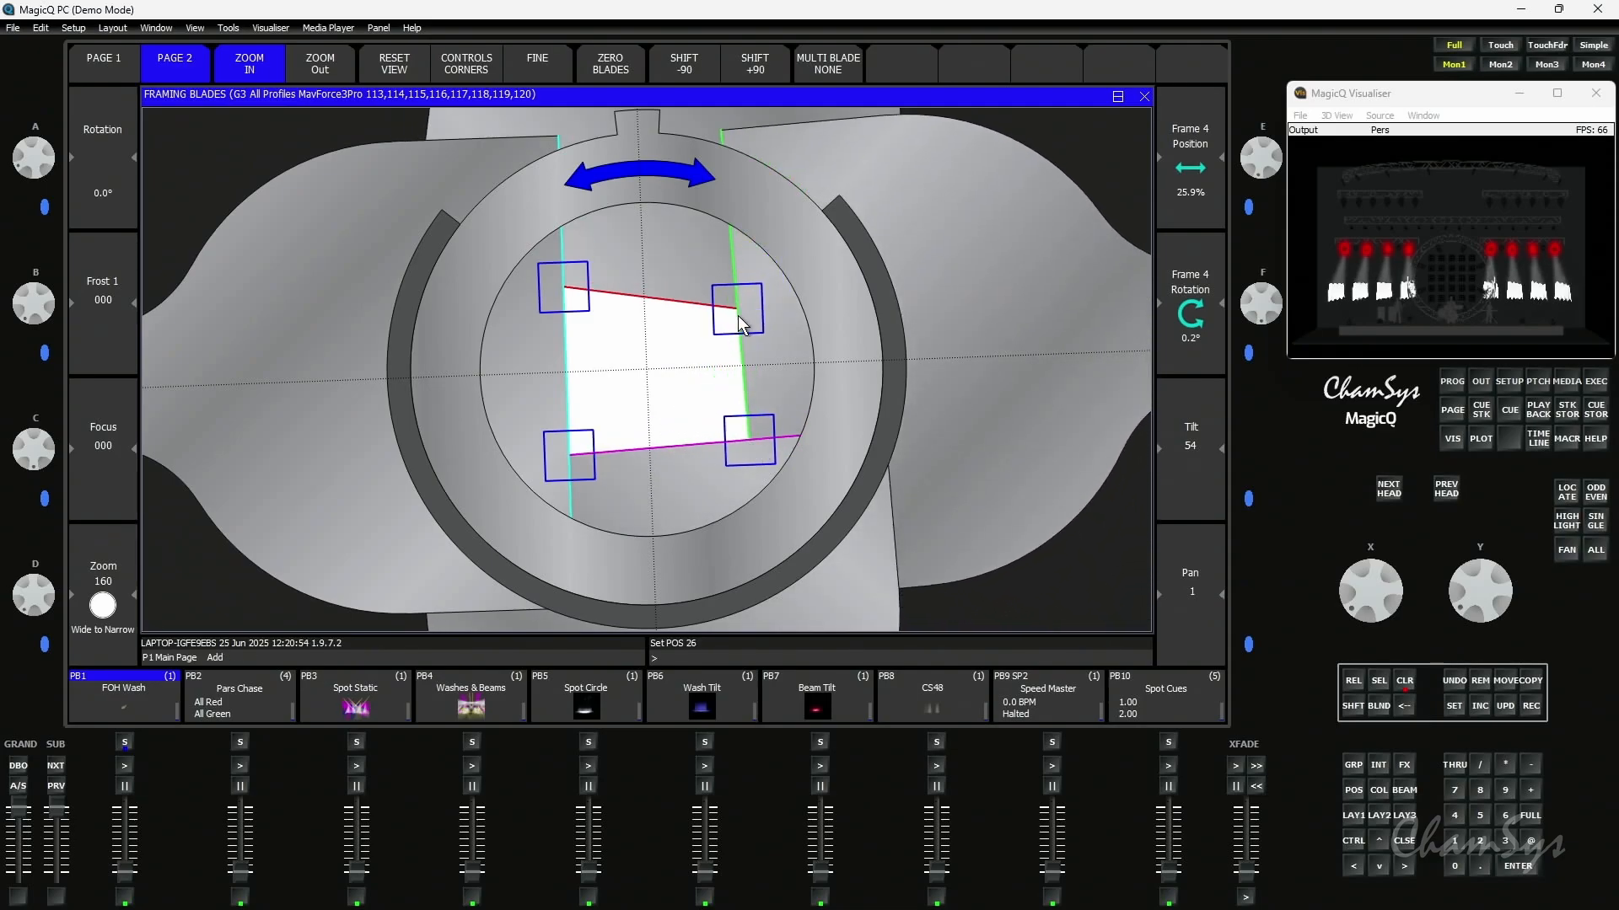
Step: Move both corners on blade 4's edge to bring that blade to about 25.4% and 3.5°
mouse_move(556, 288)
left_mouse_down()
mouse_move(627, 370)
mouse_move(553, 255)
mouse_move(563, 299)
left_mouse_up()
mouse_move(561, 468)
left_mouse_down()
mouse_move(549, 361)
mouse_move(523, 427)
mouse_move(633, 524)
mouse_move(561, 488)
left_mouse_up()
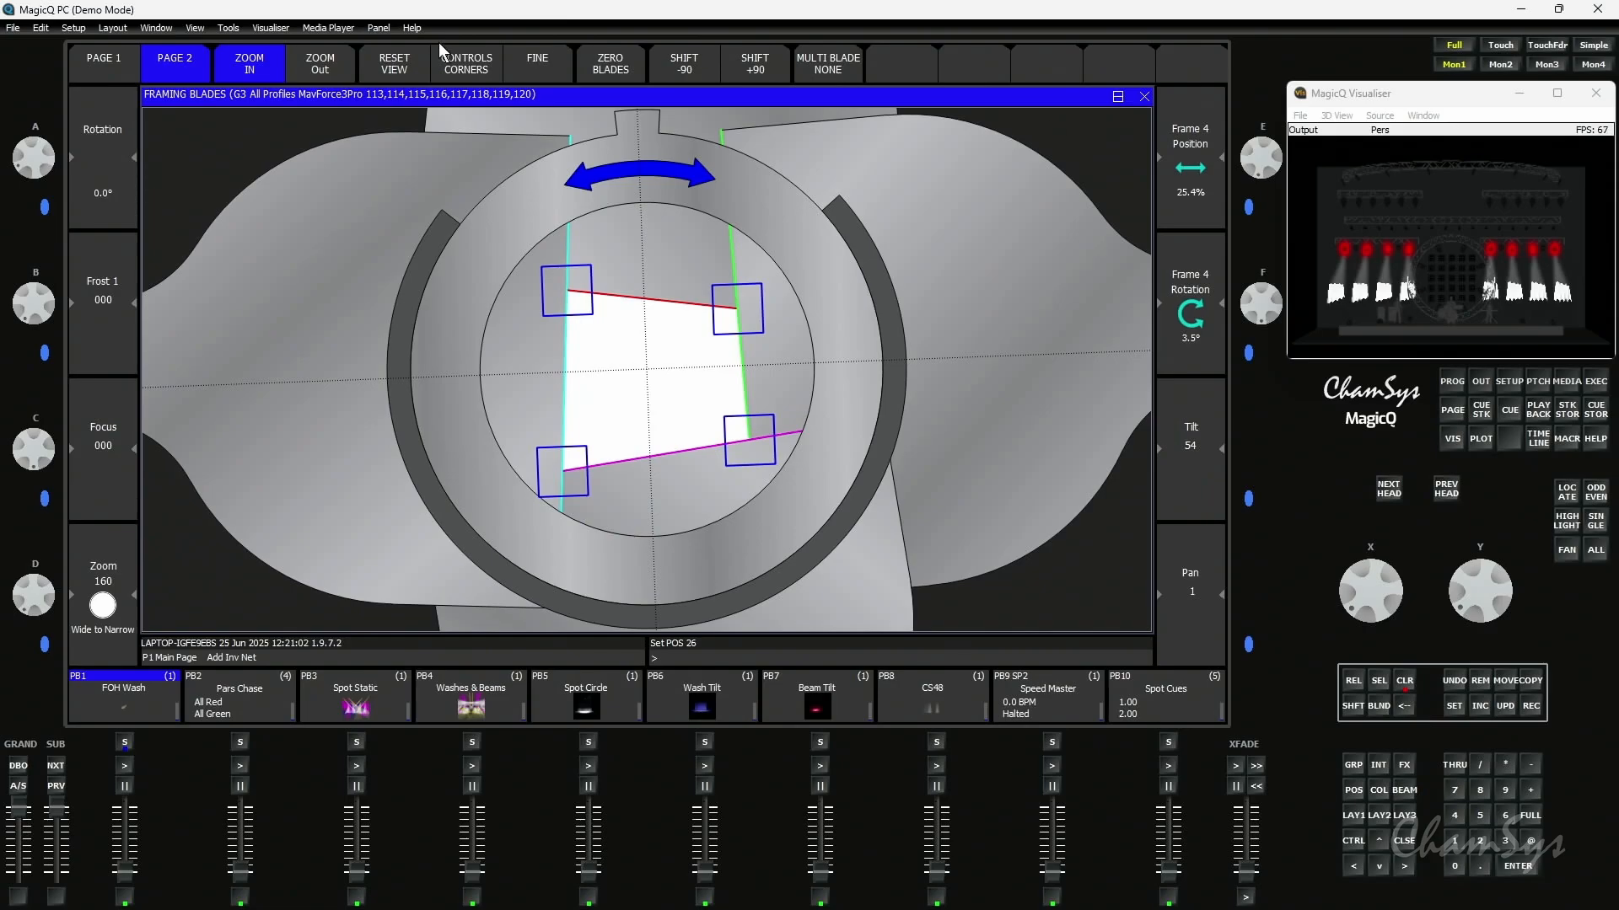
left_click(325, 71)
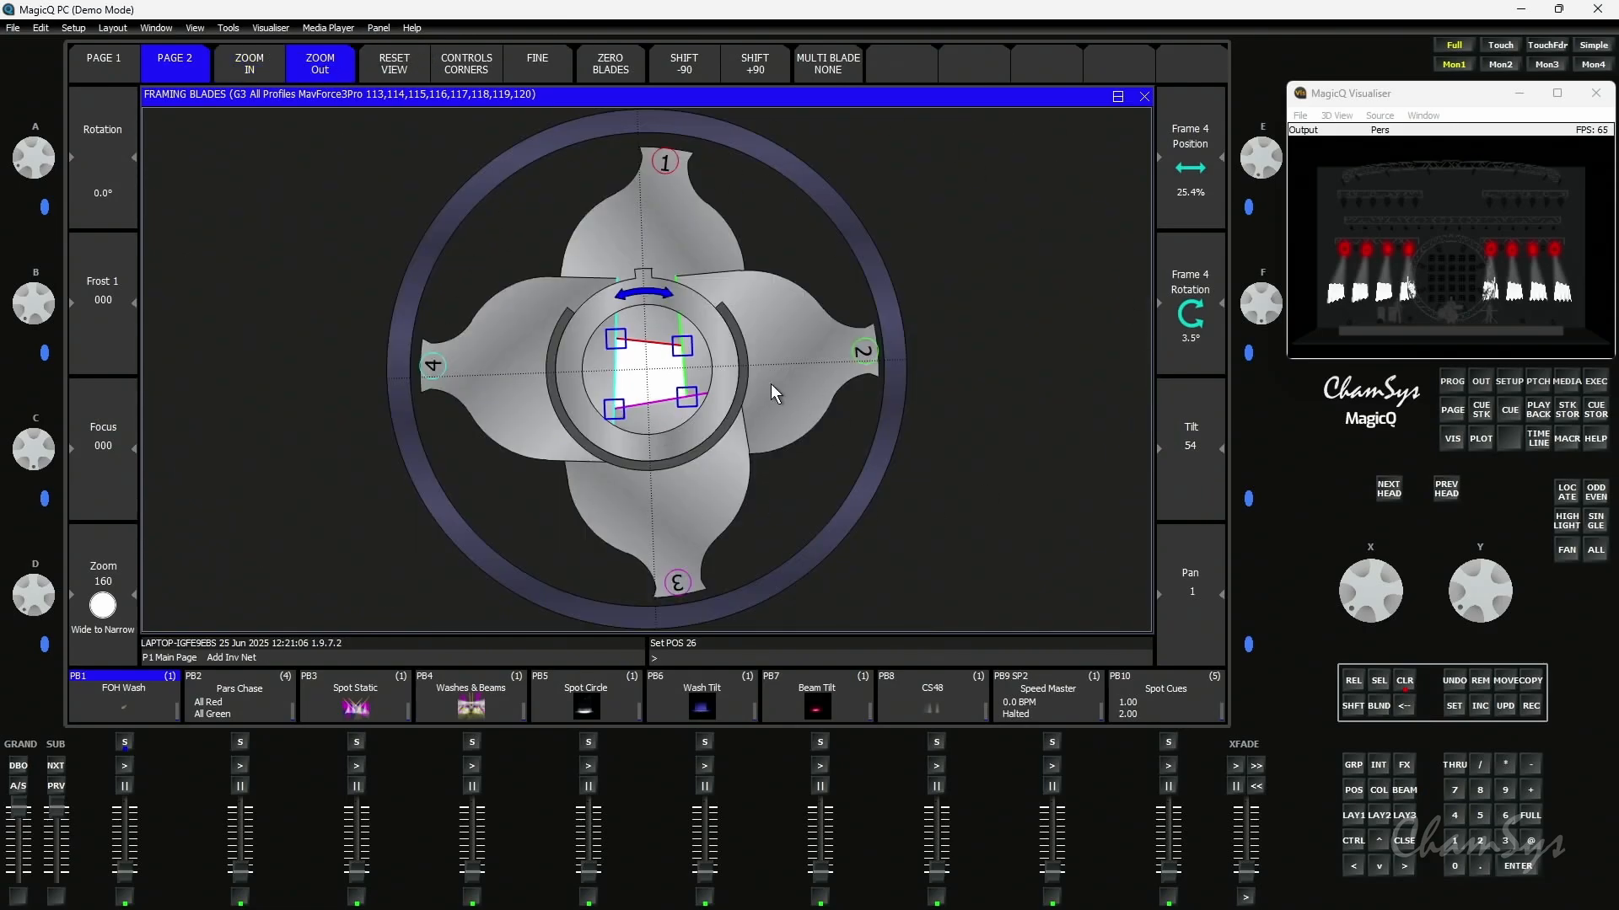
Step: Close the framing blades view and record the blade shape as a beam palette in empty slot B161
left_click(1143, 97)
scroll(938, 482, "down", 2)
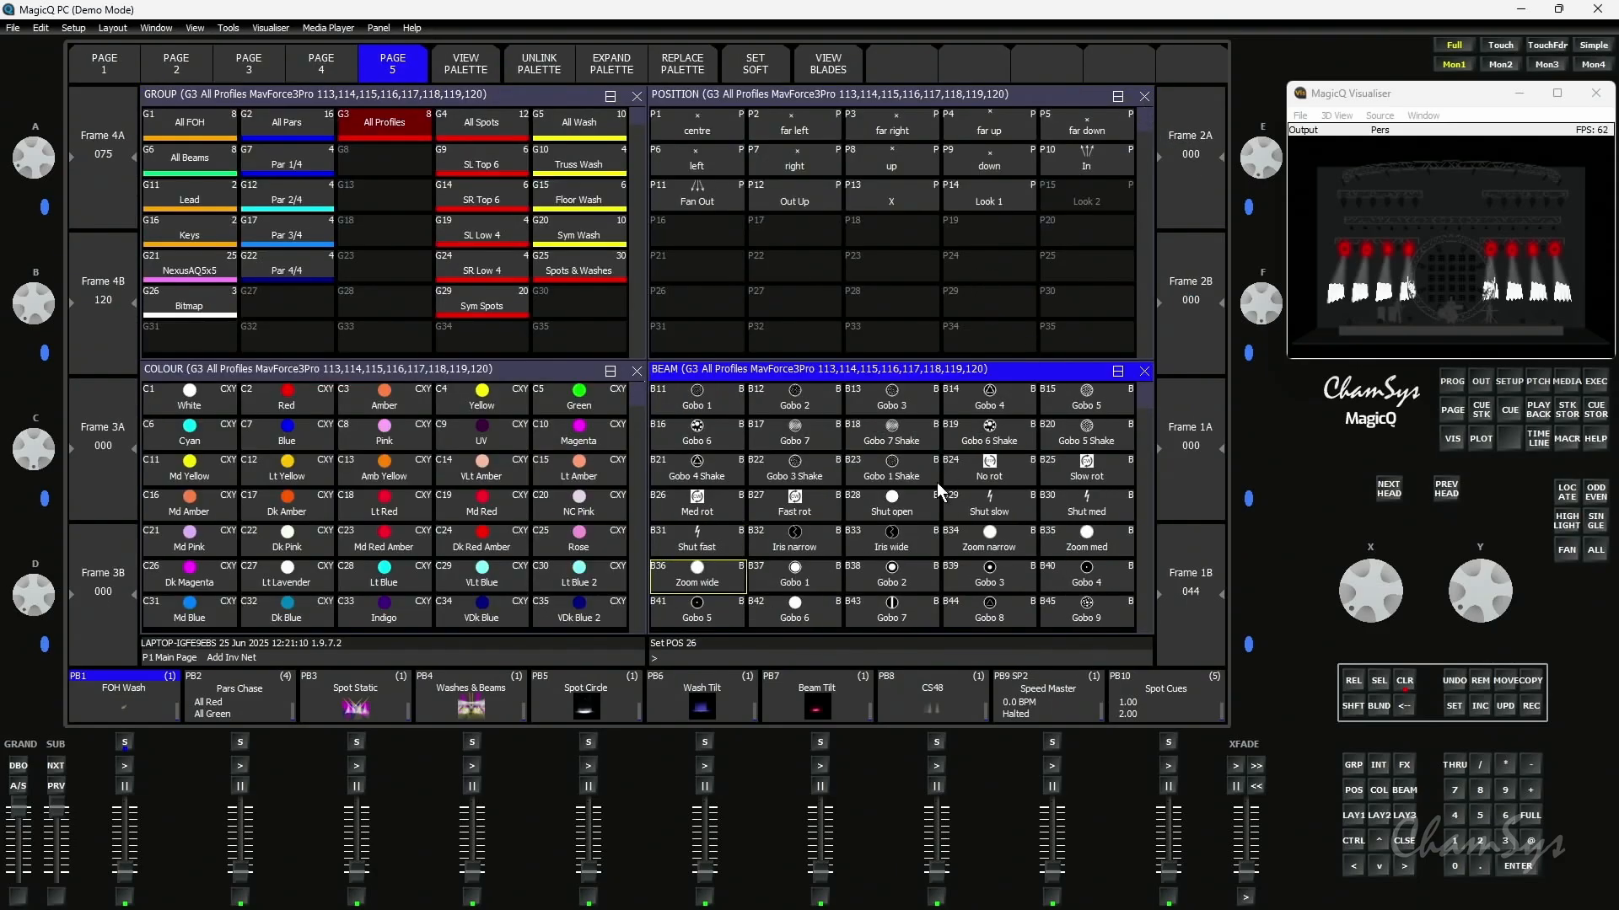
scroll(938, 482, "down", 17)
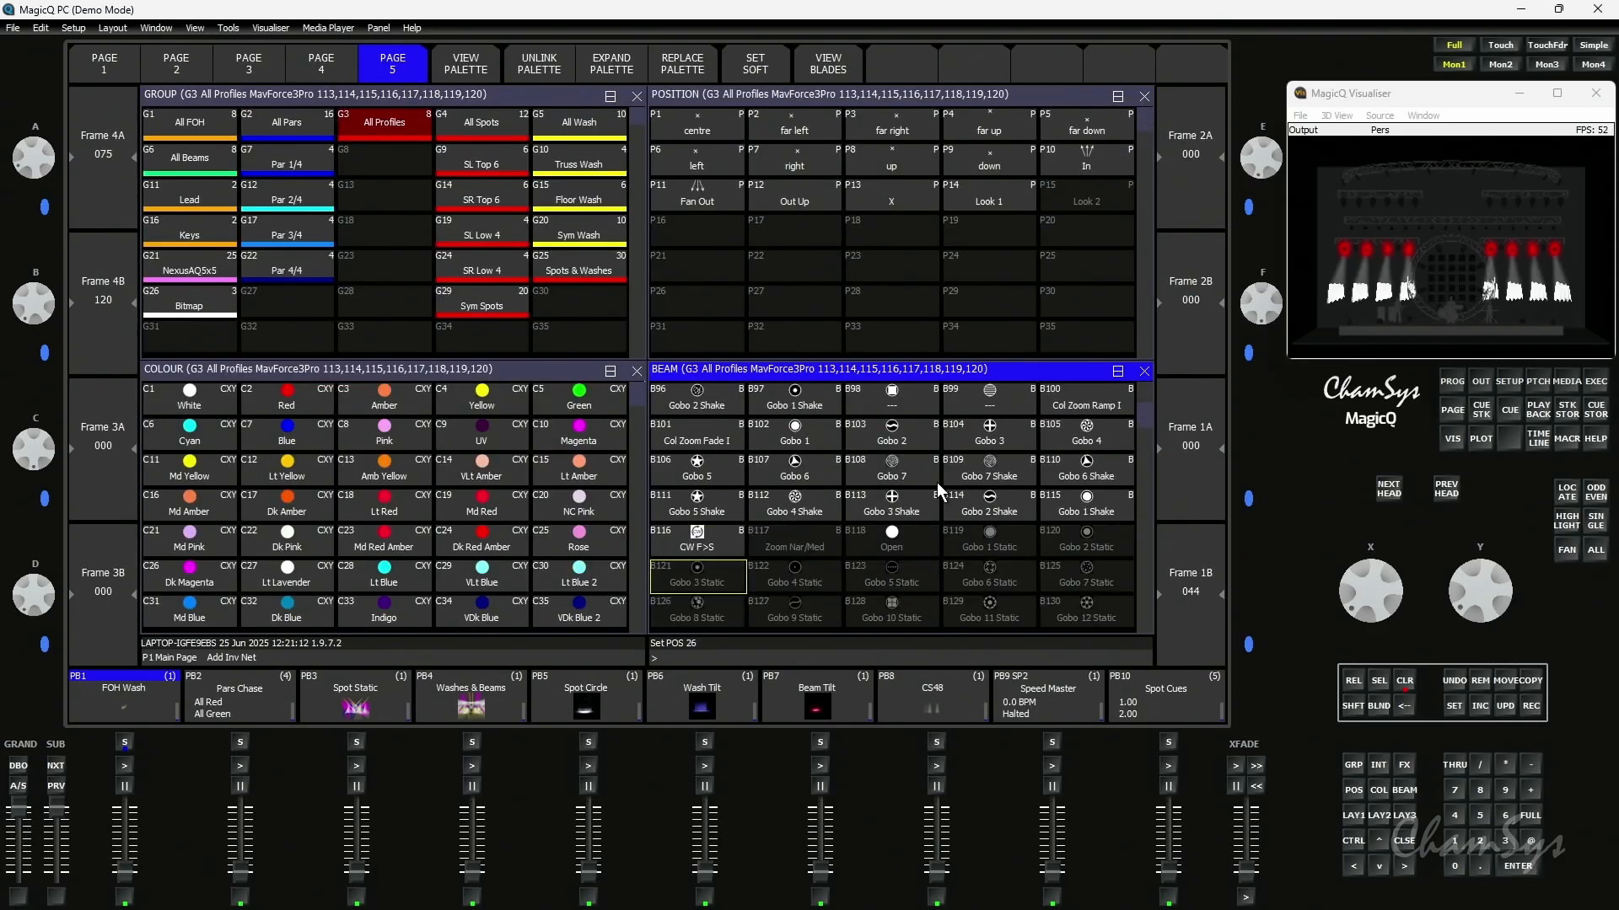
scroll(938, 482, "down", 10)
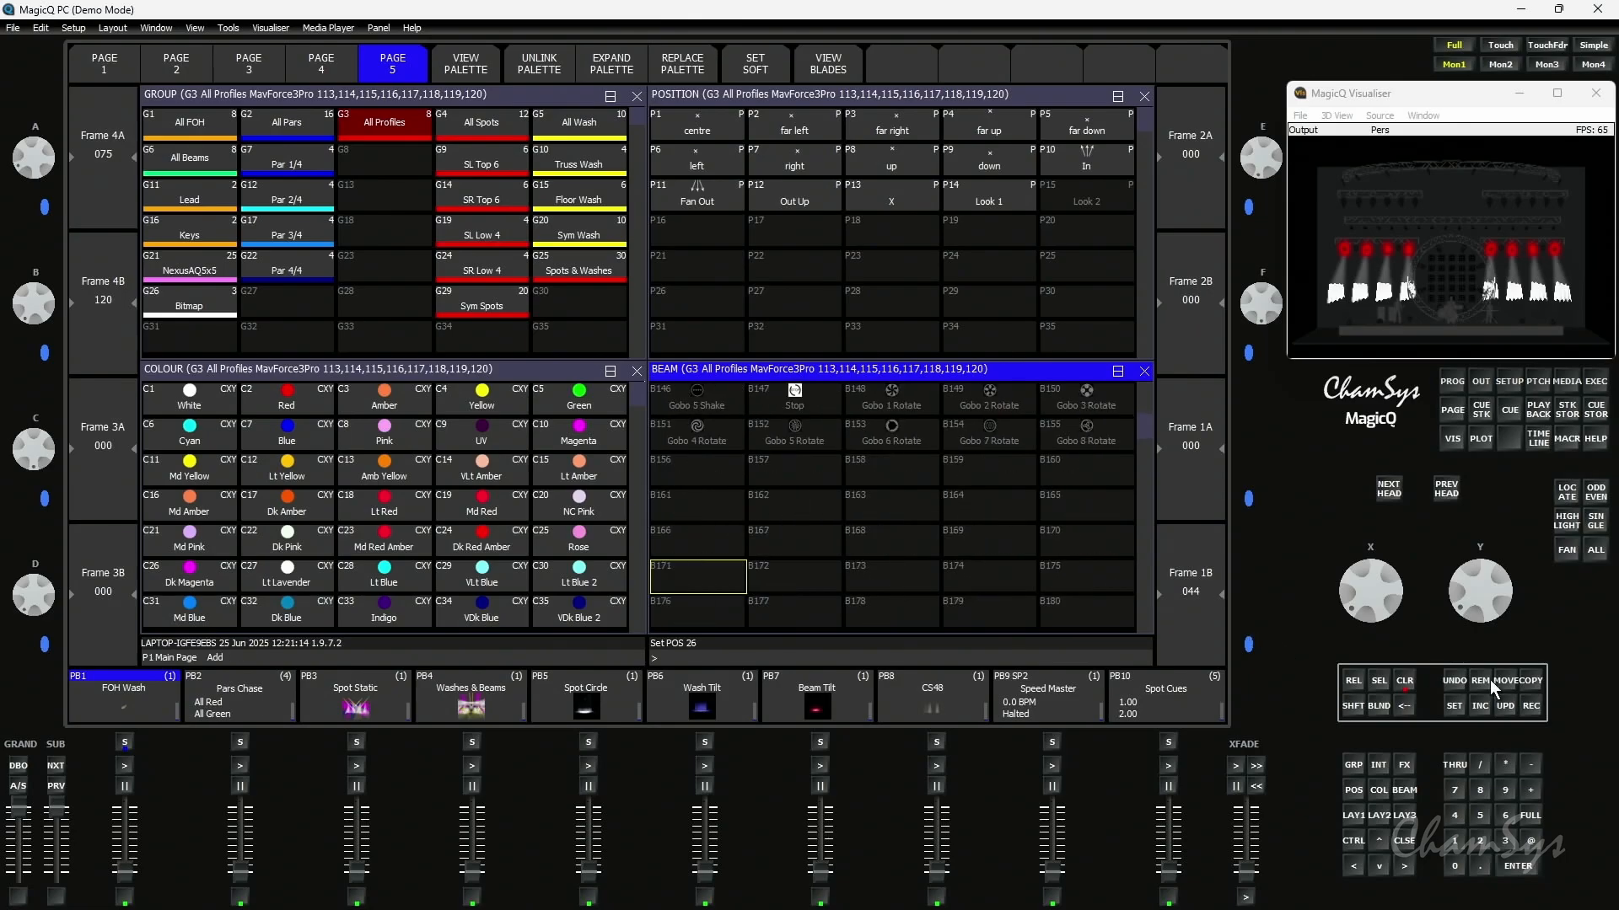
left_click(1529, 709)
left_click(713, 515)
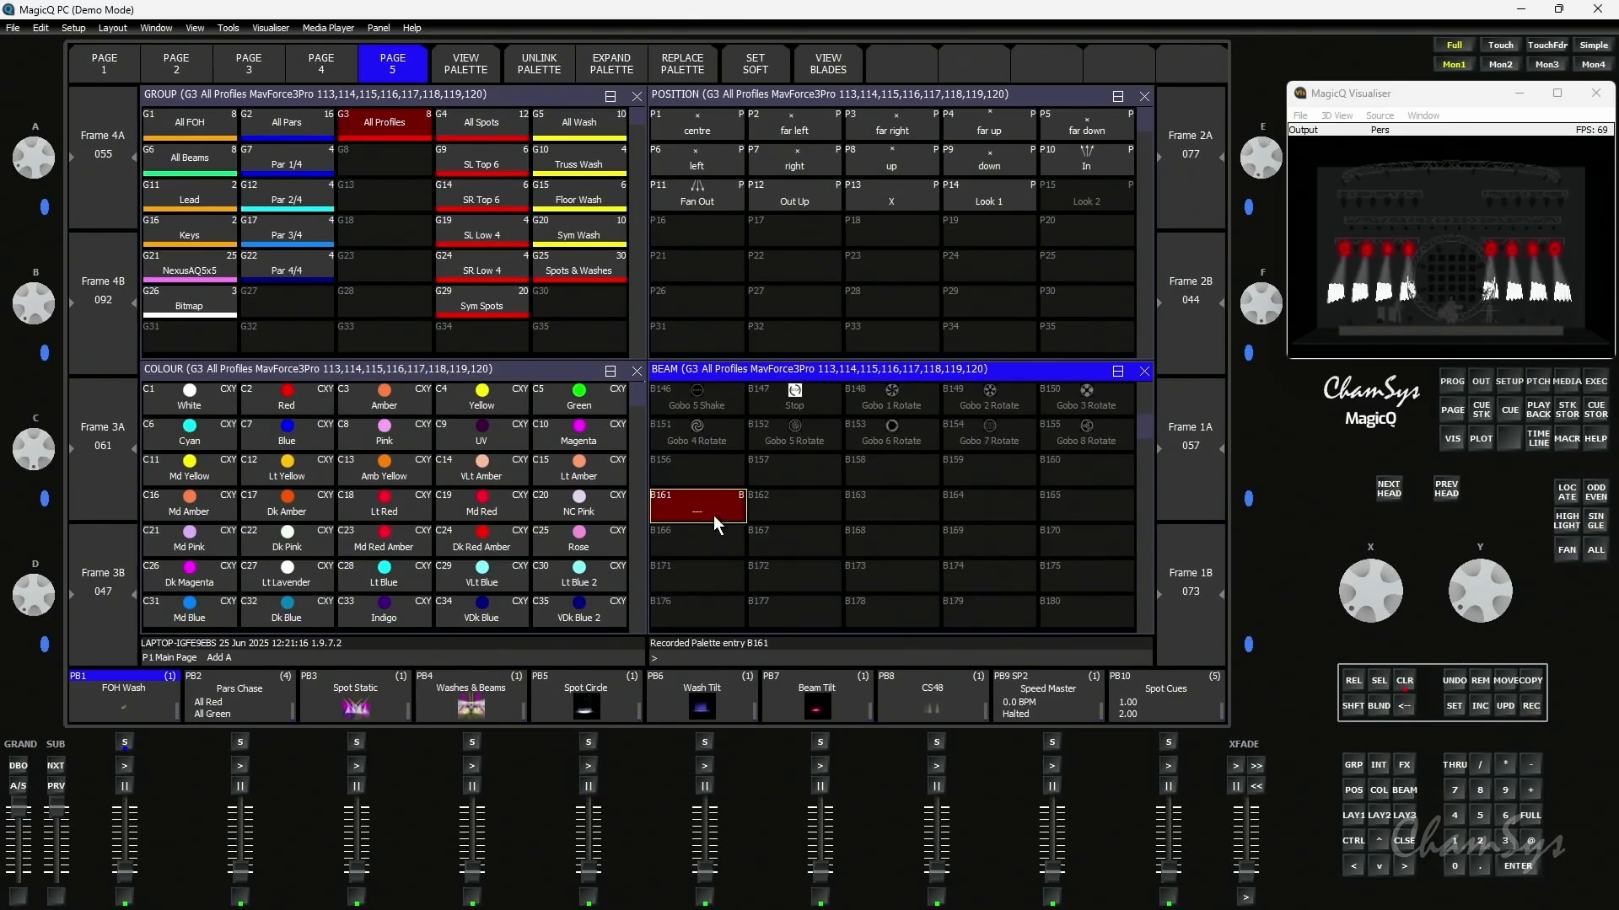